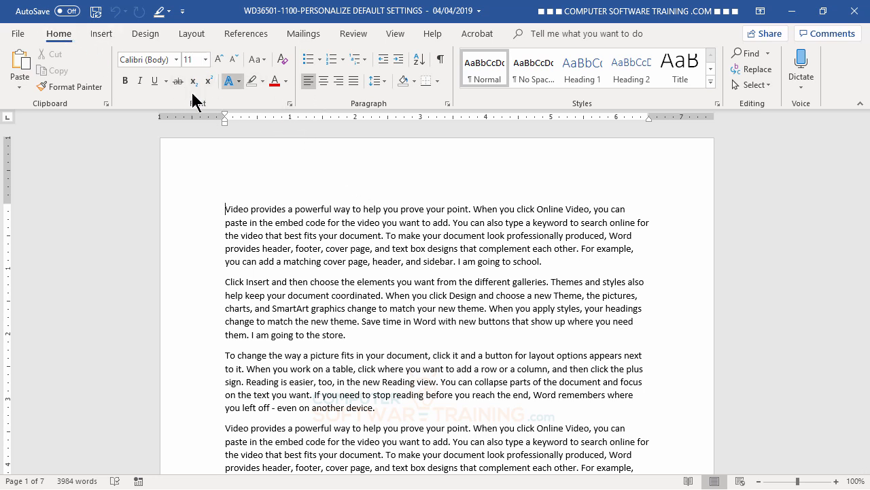
Step: In the font settings, choose Arial at size 14 with the Automatic font color
{"action": "left_click", "coordinate": [290, 104]}
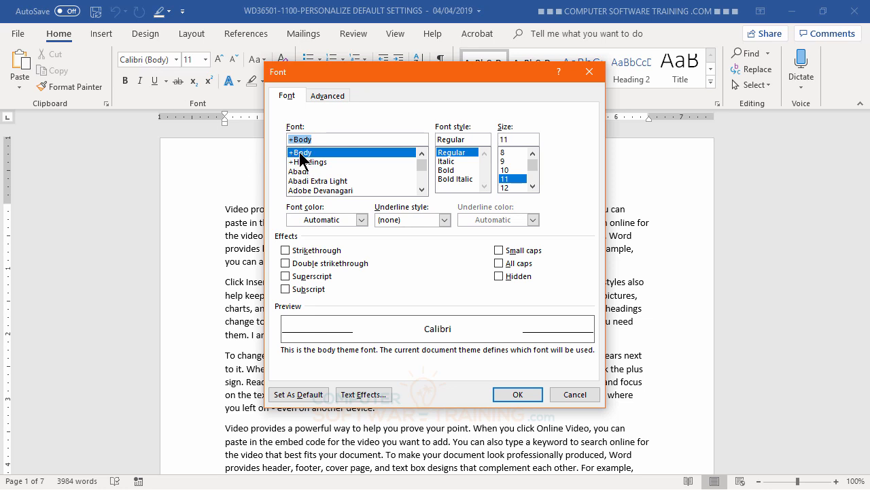
{"action": "left_click", "coordinate": [421, 189]}
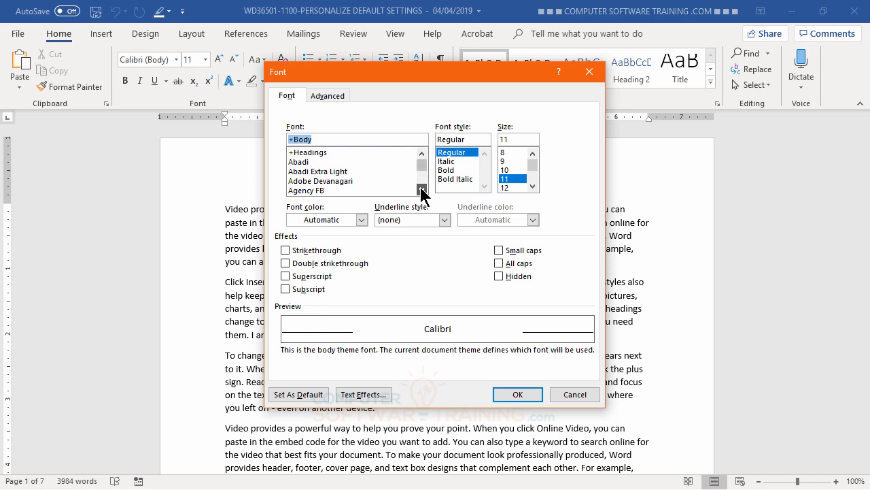
{"action": "left_click", "coordinate": [421, 189]}
{"action": "left_click", "coordinate": [422, 189]}
{"action": "left_click_drag", "start_coordinate": [422, 190], "coordinate": [422, 191]}
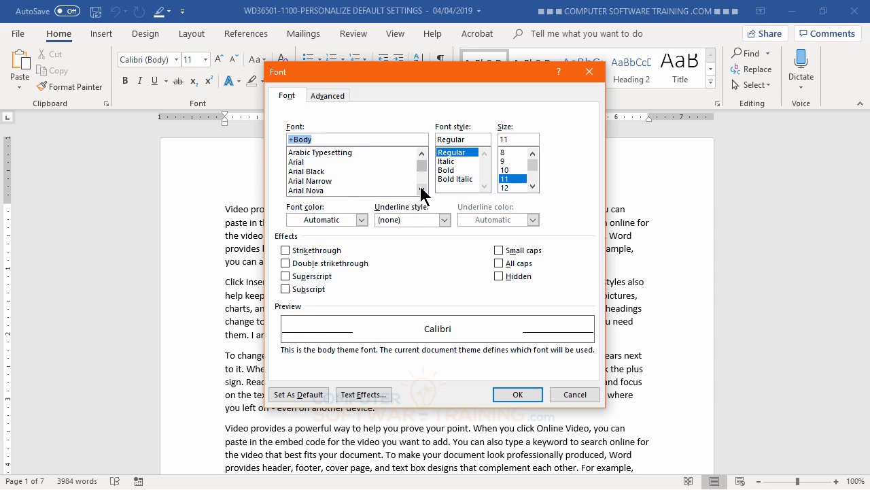
{"action": "left_click", "coordinate": [300, 161]}
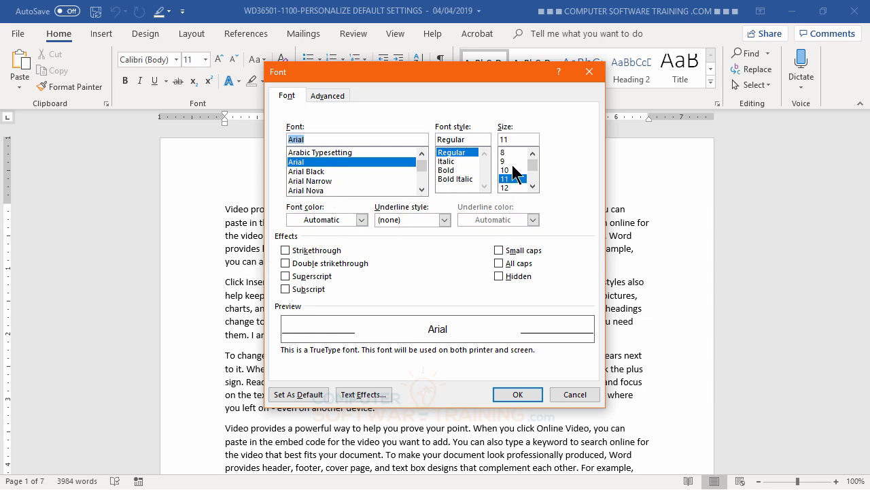
{"action": "left_click", "coordinate": [532, 186]}
{"action": "left_click", "coordinate": [505, 187]}
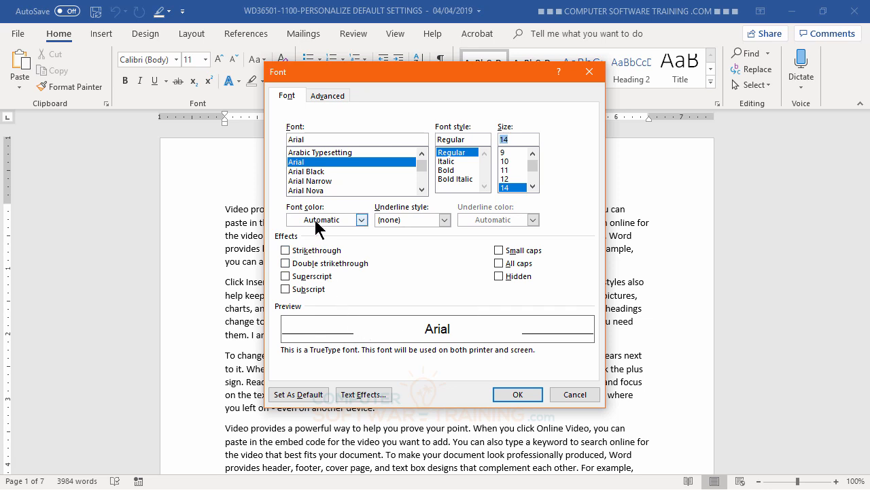
{"action": "left_click", "coordinate": [361, 220]}
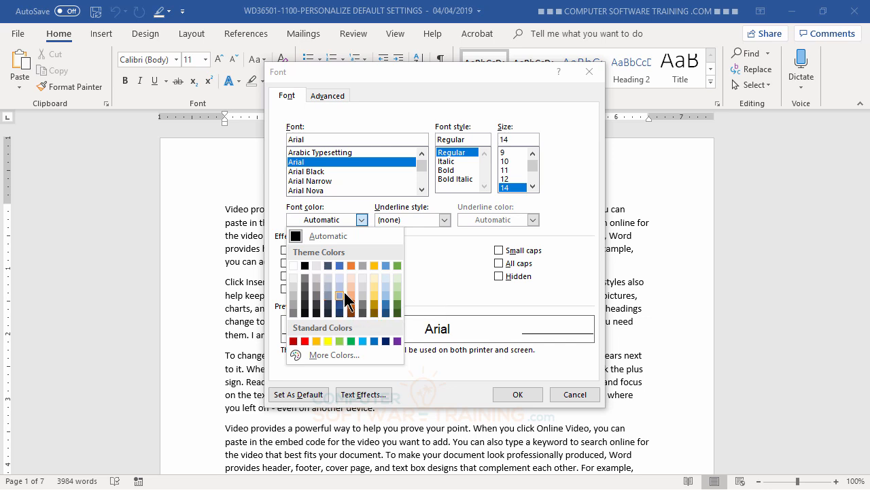
{"action": "left_click", "coordinate": [330, 236]}
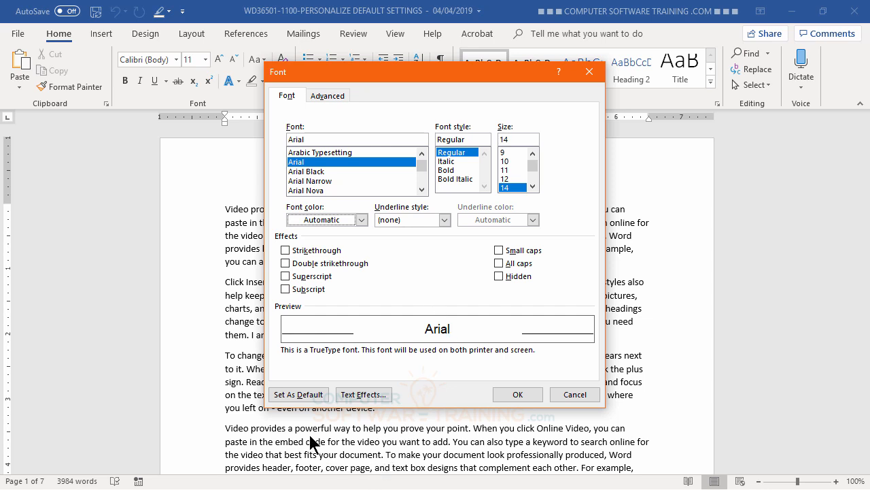
Step: Make Arial 14 pt the default font for all documents based on the Normal template
{"action": "left_click", "coordinate": [304, 397]}
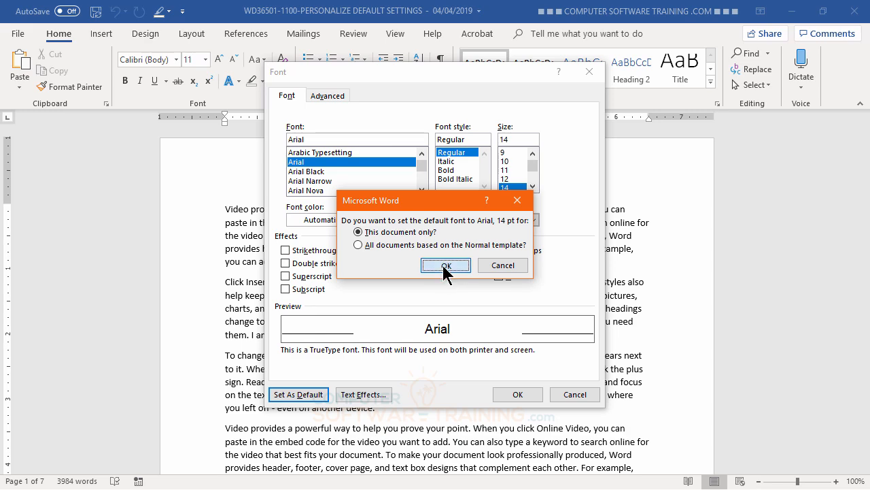
{"action": "left_click", "coordinate": [357, 245]}
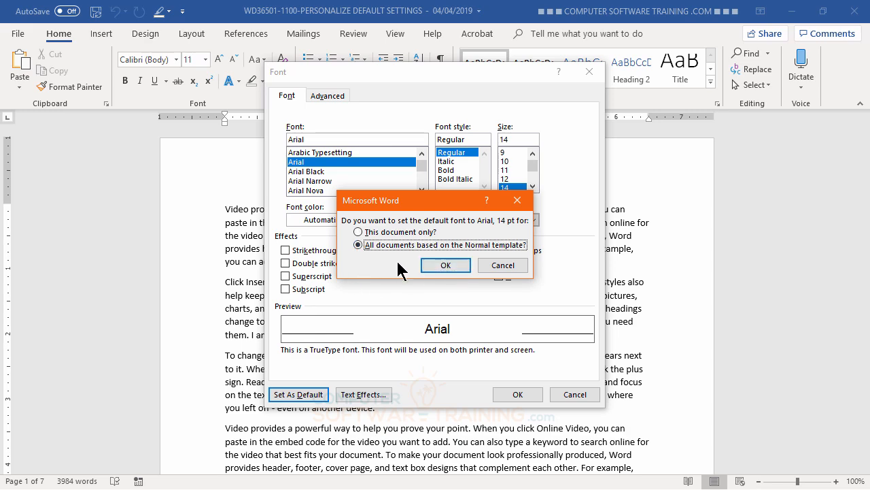
{"action": "left_click", "coordinate": [436, 265]}
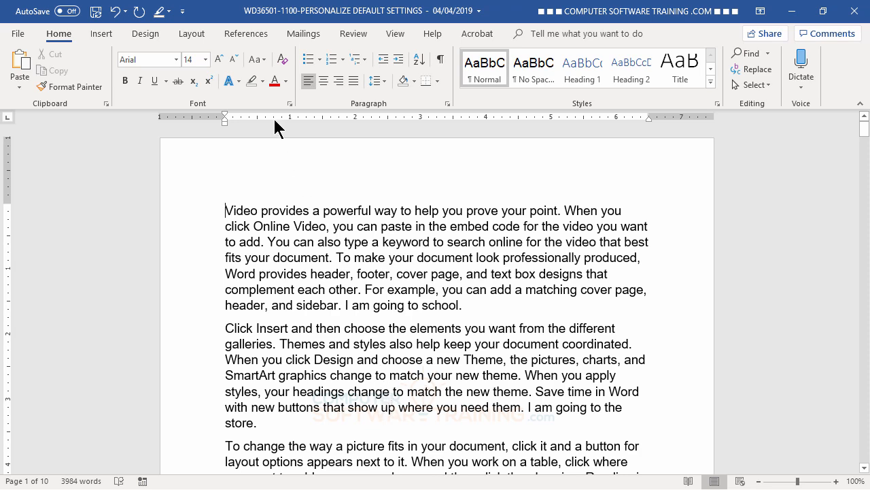
Step: Set the font size to 13 and make it the default for all documents based on the Normal template
{"action": "left_click", "coordinate": [290, 103]}
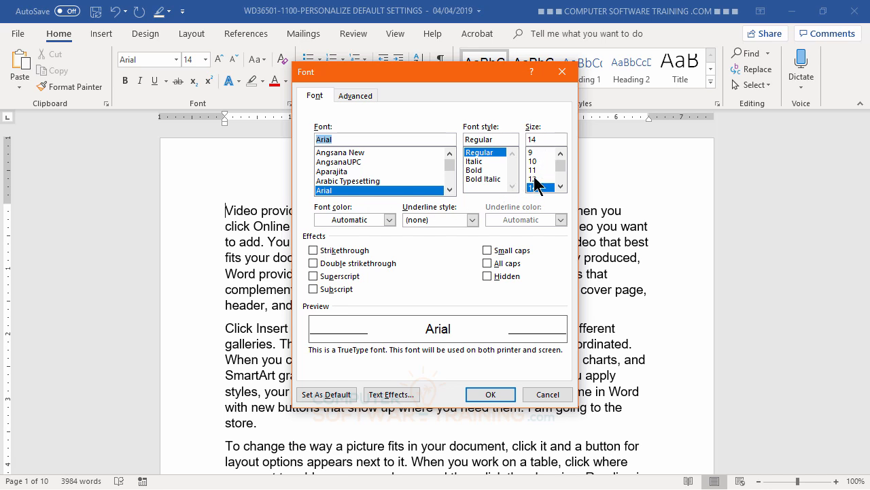
{"action": "double_click", "coordinate": [533, 139]}
{"action": "type", "text": "13"}
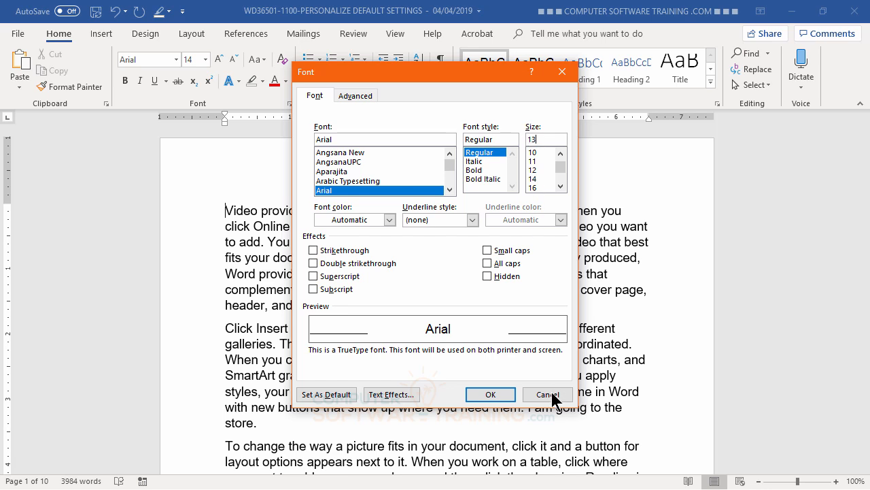
{"action": "left_click", "coordinate": [327, 396]}
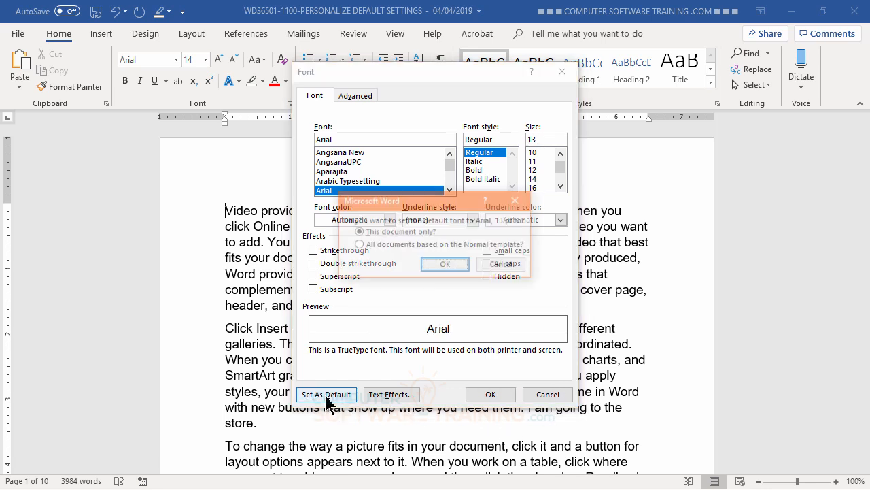
{"action": "left_click", "coordinate": [376, 249]}
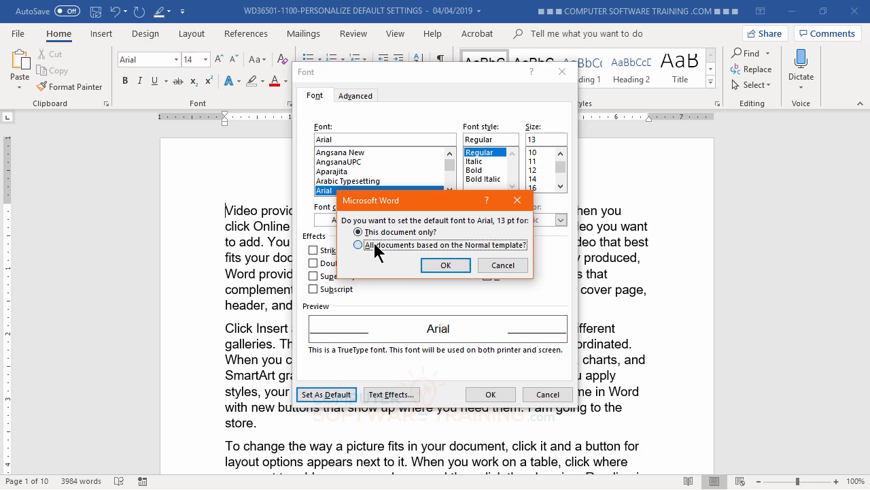
{"action": "left_click", "coordinate": [443, 265]}
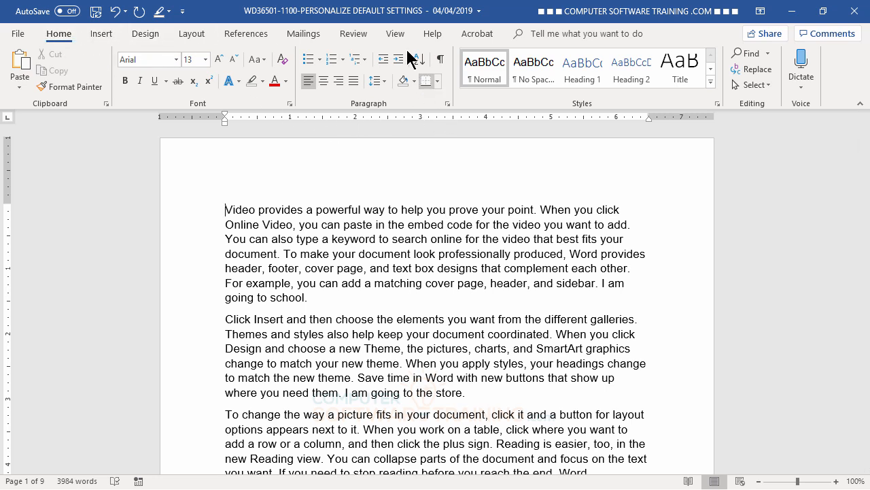
Step: In the paragraph settings, set the alignment to Justified and the spacing after paragraphs to 6 pt
{"action": "left_click", "coordinate": [448, 104]}
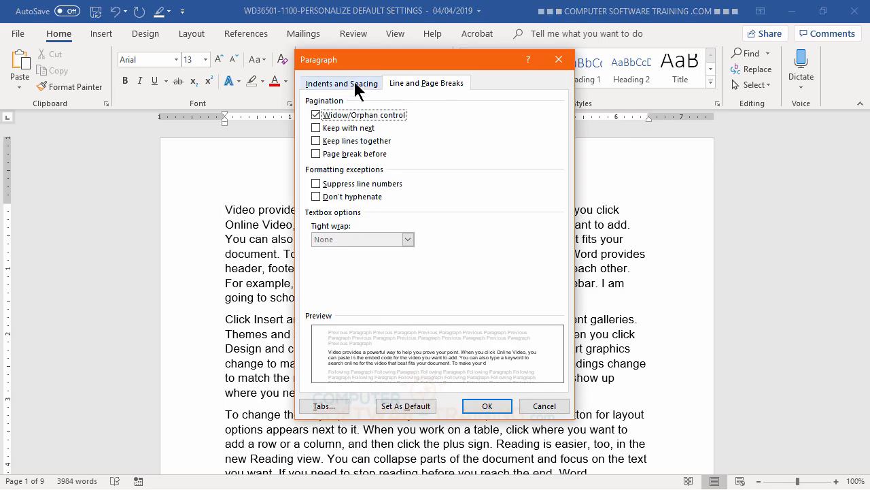
{"action": "left_click", "coordinate": [341, 84]}
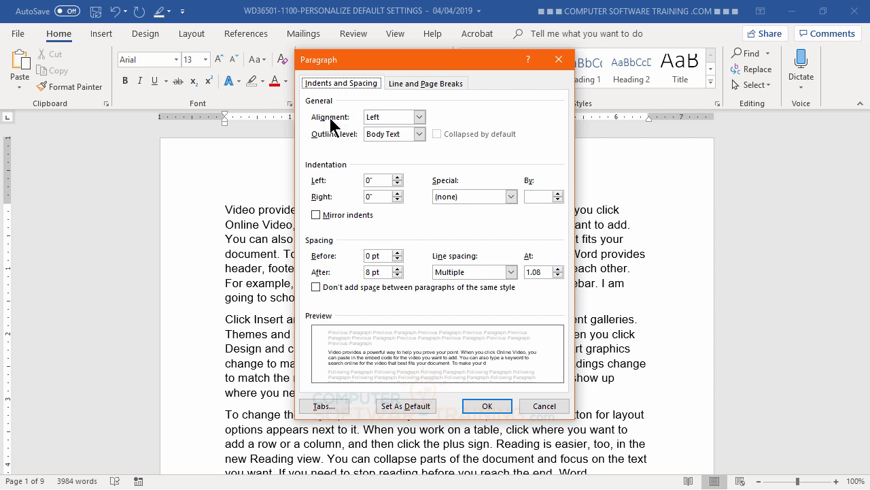
{"action": "left_click", "coordinate": [418, 117]}
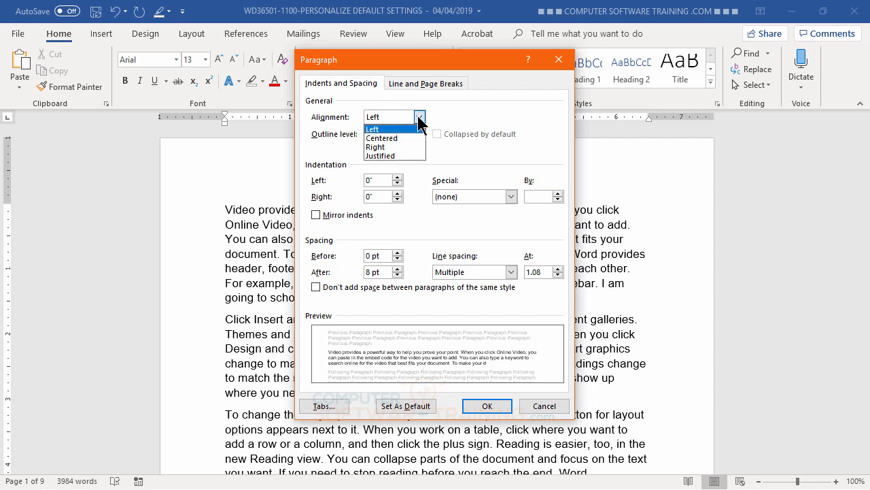
{"action": "left_click", "coordinate": [384, 155]}
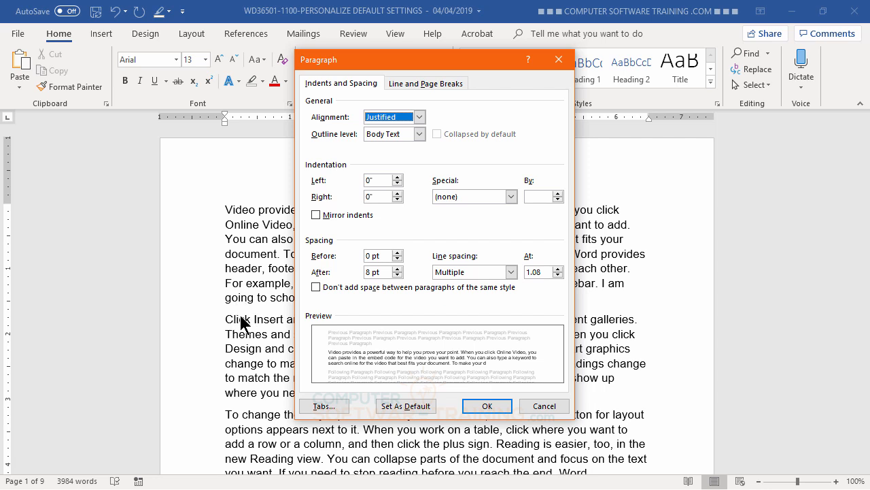
{"action": "left_click", "coordinate": [371, 272]}
{"action": "left_click_drag", "start_coordinate": [371, 272], "coordinate": [364, 272]}
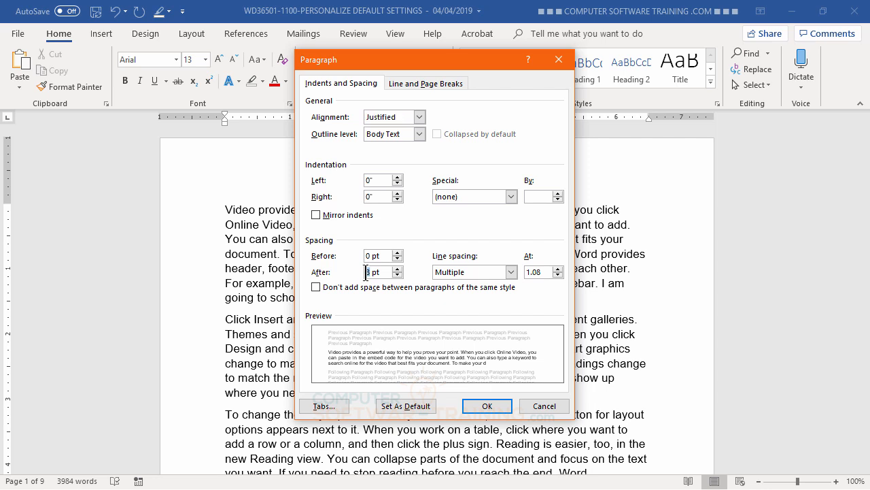
{"action": "type", "text": "6"}
Step: Set the Multiple line spacing to 1.04 and save the paragraph settings as default for all documents based on the Normal template
{"action": "left_click", "coordinate": [543, 272]}
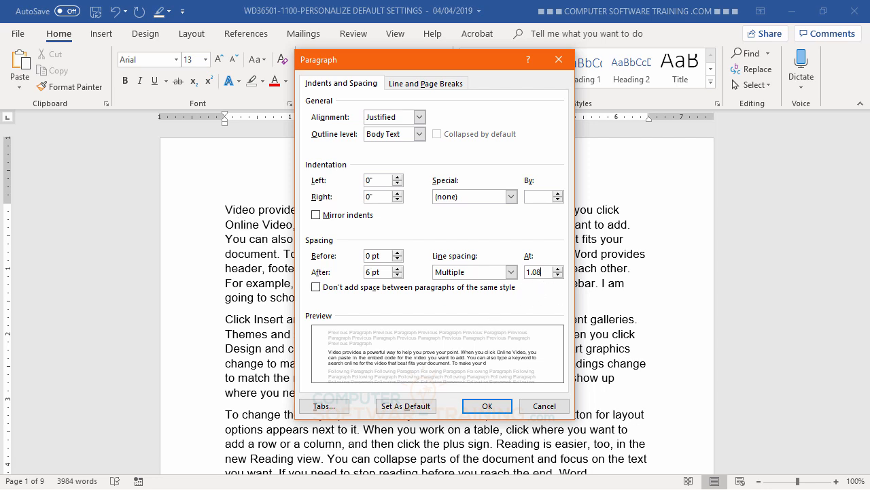
{"action": "key", "text": "BackSpace"}
{"action": "type", "text": "4"}
{"action": "left_click", "coordinate": [397, 407]}
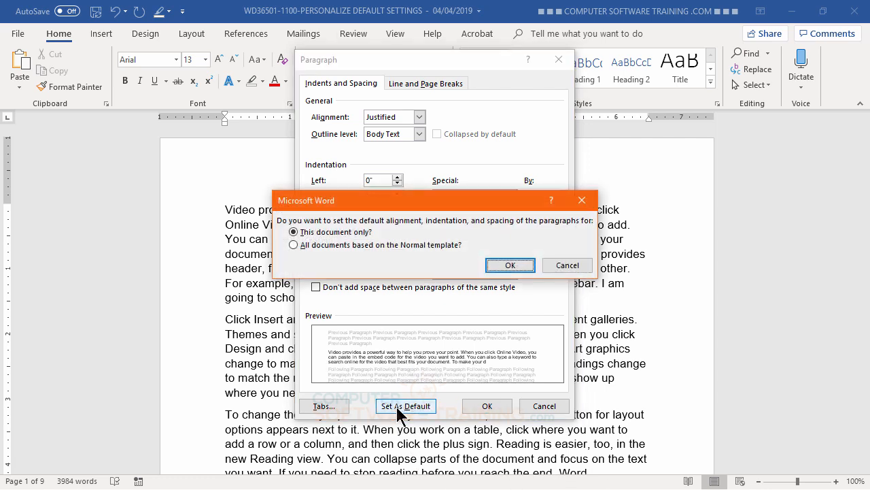
{"action": "left_click", "coordinate": [333, 245]}
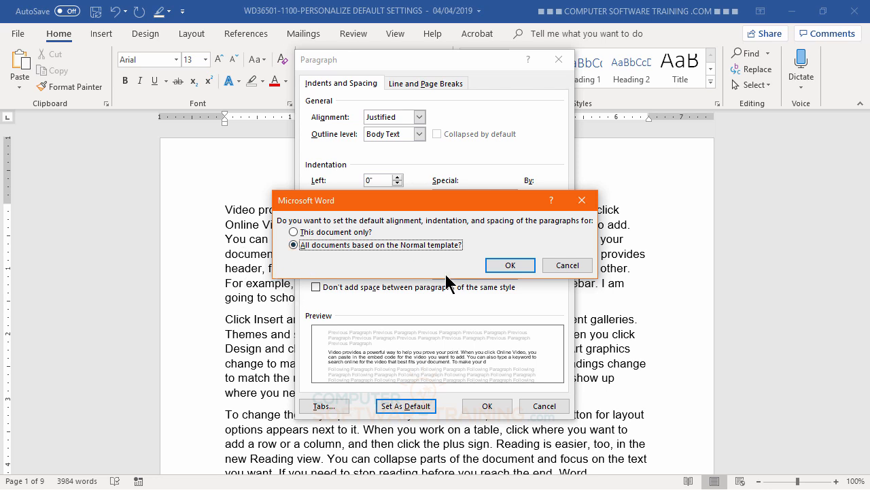
{"action": "left_click", "coordinate": [509, 266]}
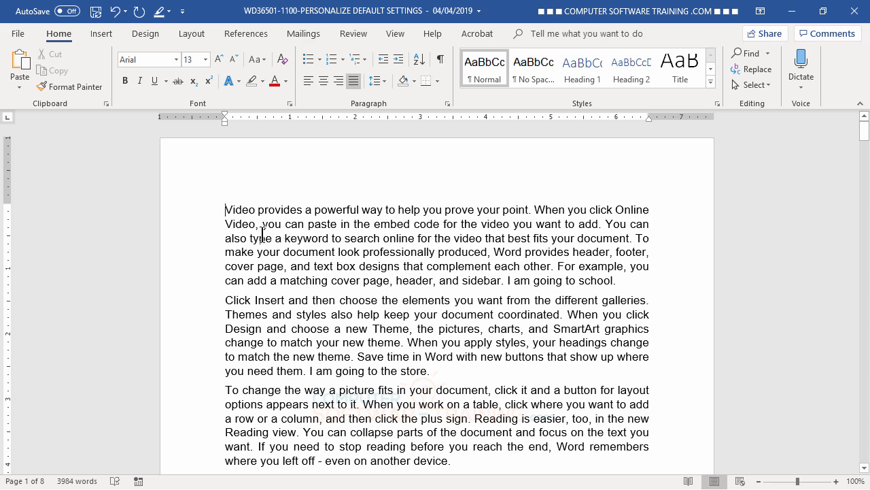
Step: Set the Multiple line spacing to 1.02 and make it the default for all documents based on the Normal template
{"action": "left_click", "coordinate": [447, 105]}
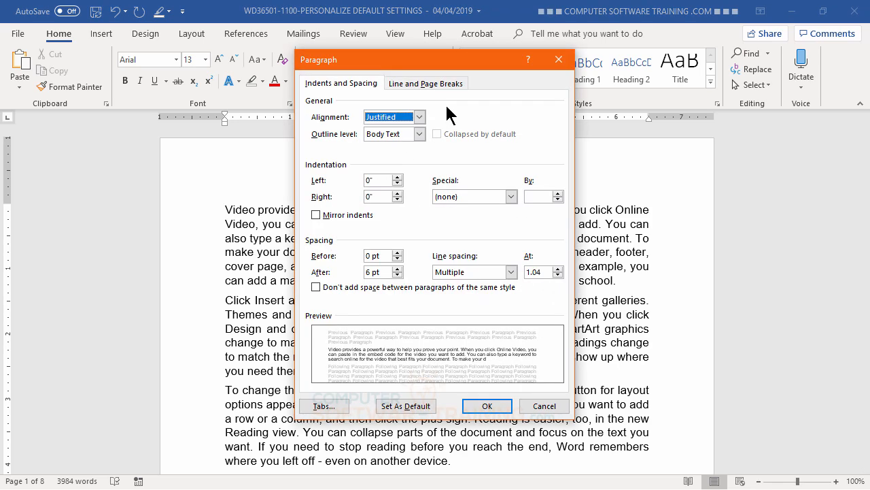
{"action": "left_click", "coordinate": [546, 272]}
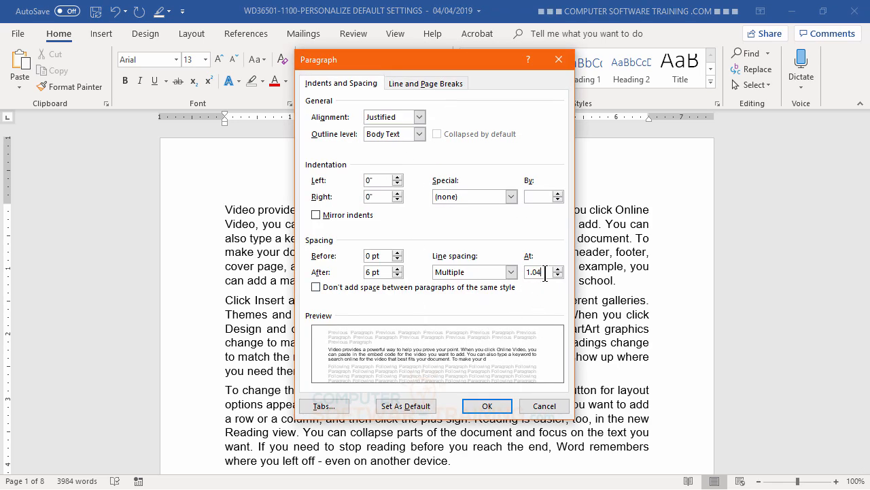
{"action": "key", "text": "BackSpace"}
{"action": "type", "text": "2"}
{"action": "left_click", "coordinate": [400, 414]}
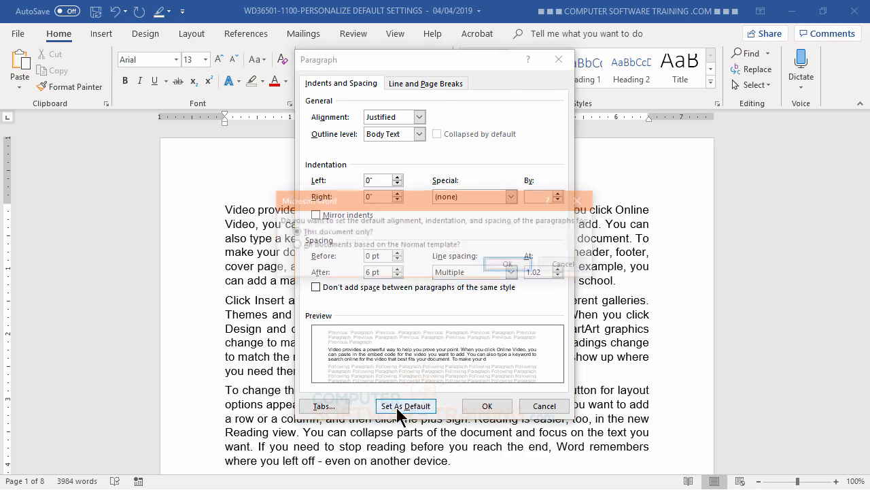
{"action": "left_click", "coordinate": [293, 245]}
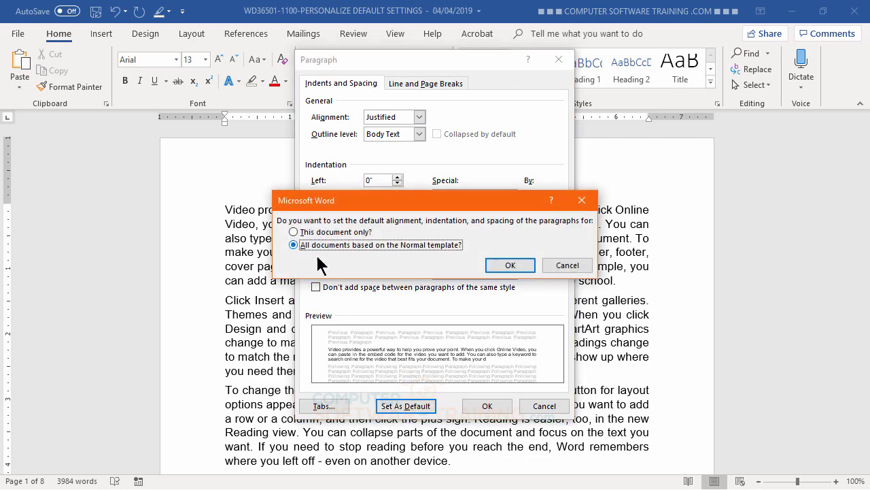
{"action": "left_click", "coordinate": [509, 266]}
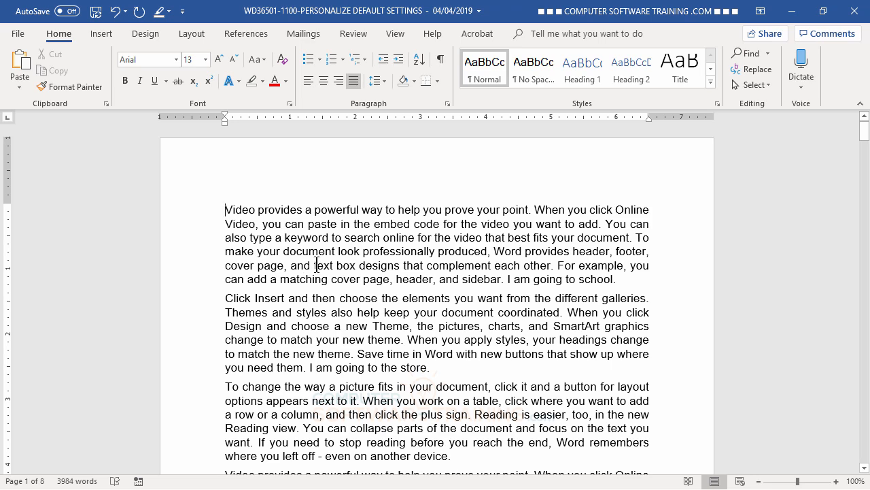
Step: Set the spacing after paragraphs to 8 pt and make it the default for all documents based on the Normal template
{"action": "left_click", "coordinate": [448, 103]}
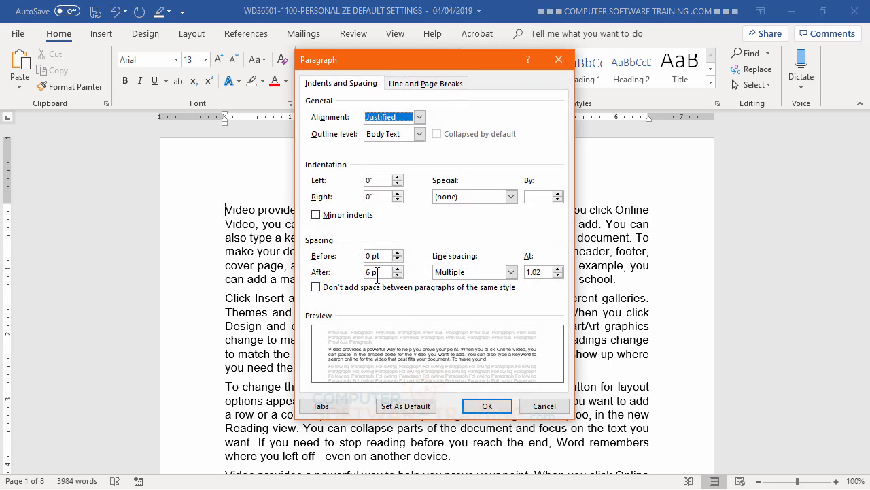
{"action": "left_click", "coordinate": [369, 273]}
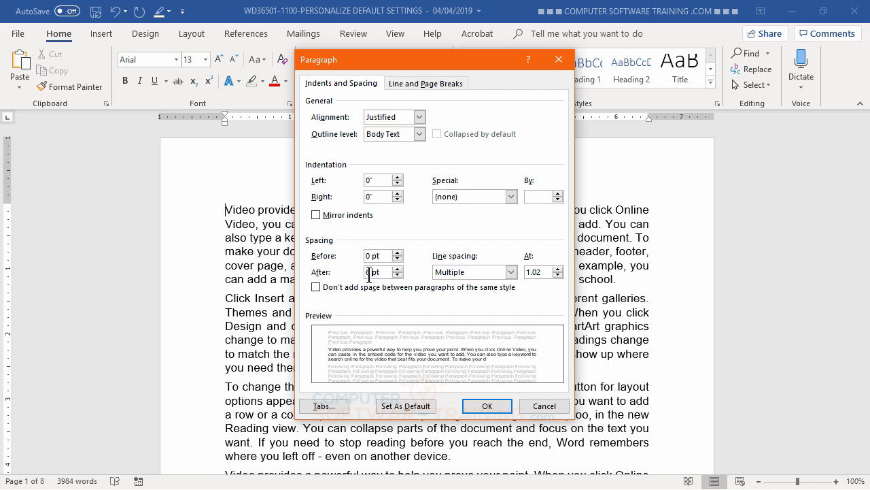
{"action": "double_click", "coordinate": [369, 272]}
{"action": "type", "text": "6"}
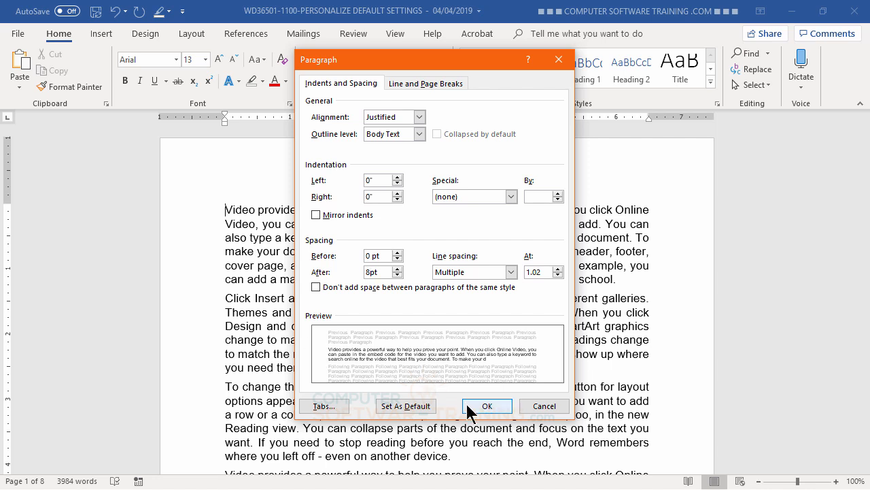
{"action": "left_click", "coordinate": [414, 408]}
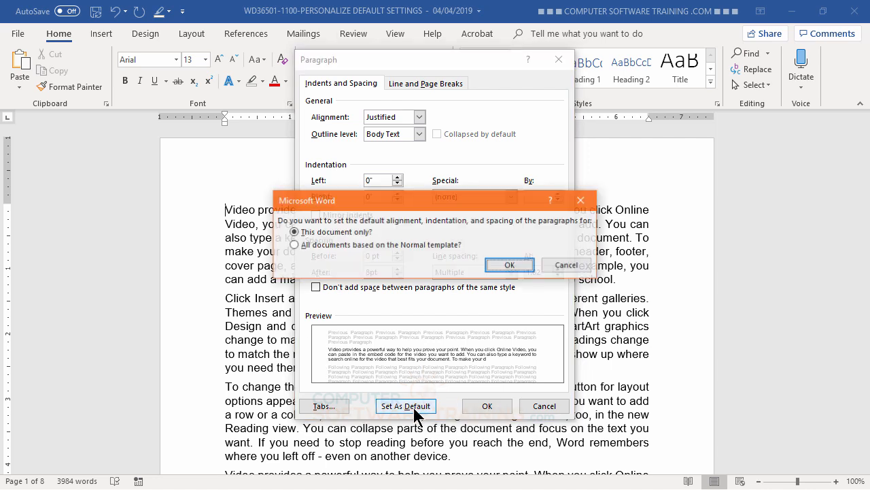
{"action": "left_click", "coordinate": [301, 245]}
{"action": "left_click", "coordinate": [501, 272]}
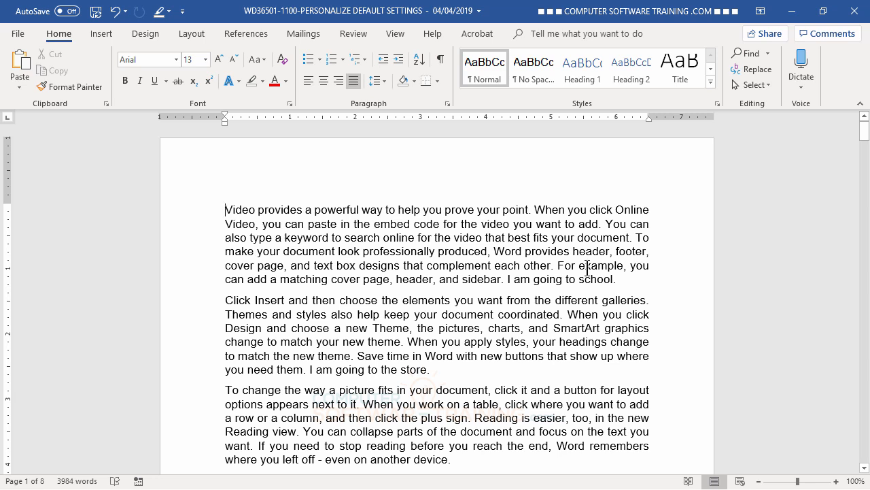
Step: In the page setup settings, set the top and left margins to 0.5"
{"action": "left_click", "coordinate": [193, 34]}
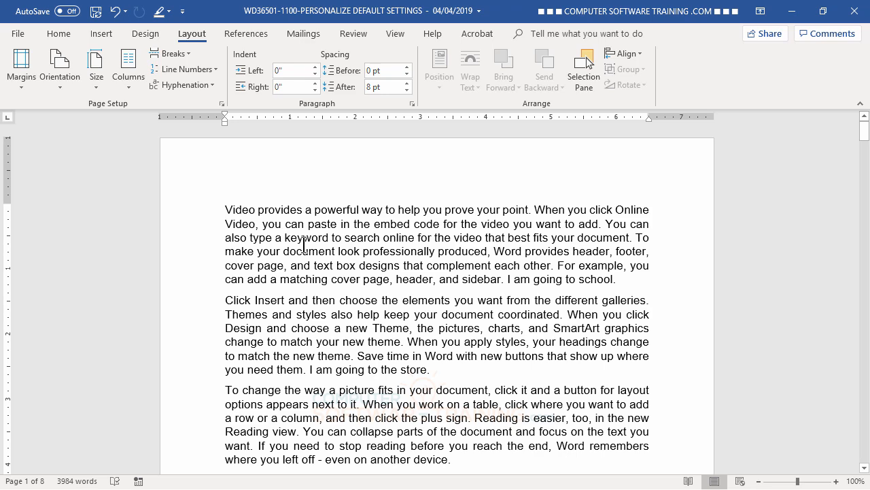
{"action": "left_click", "coordinate": [221, 104]}
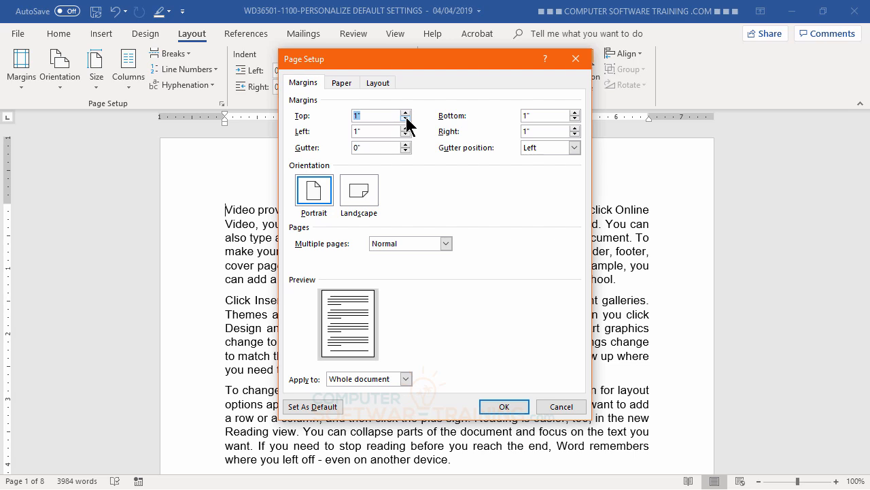
{"action": "left_click", "coordinate": [406, 118]}
{"action": "left_click", "coordinate": [406, 117]}
{"action": "left_click", "coordinate": [407, 118]}
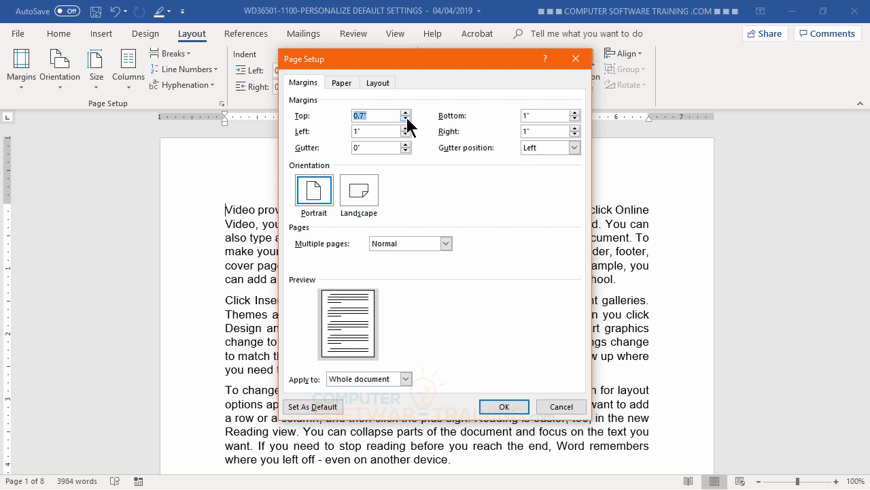
{"action": "left_click", "coordinate": [407, 118]}
{"action": "left_click", "coordinate": [406, 118]}
{"action": "left_click", "coordinate": [407, 134]}
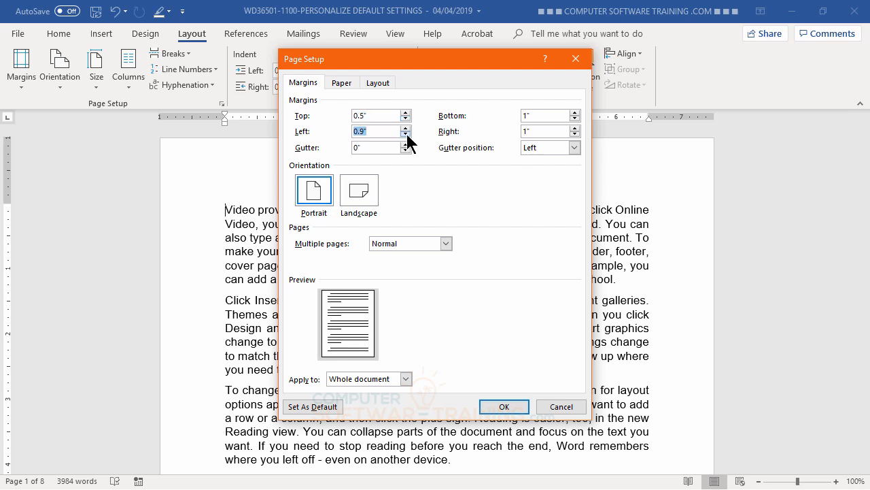
{"action": "left_click", "coordinate": [407, 134]}
{"action": "left_click", "coordinate": [407, 134]}
{"action": "left_click", "coordinate": [407, 134]}
{"action": "left_click", "coordinate": [406, 134]}
Step: Reduce the page's bottom margin and set the right margin to 0.5"
{"action": "left_click", "coordinate": [574, 119]}
{"action": "left_click", "coordinate": [574, 119]}
{"action": "left_click", "coordinate": [575, 119]}
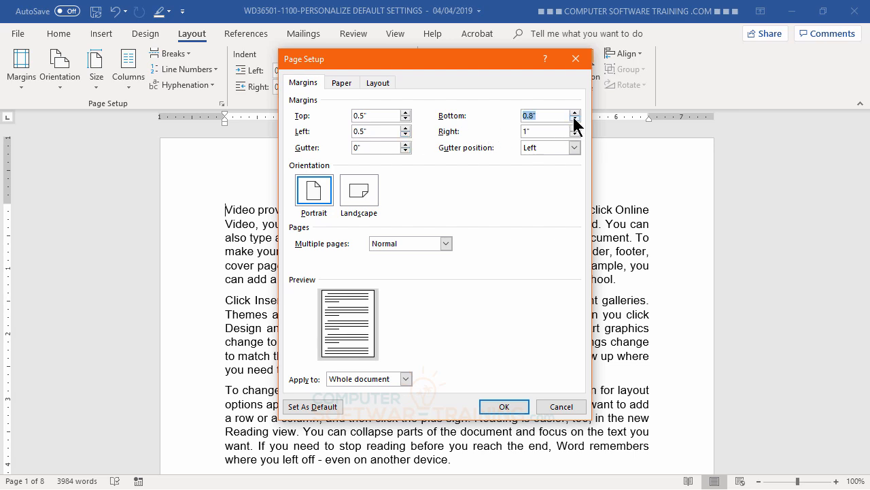
{"action": "left_click", "coordinate": [574, 119]}
{"action": "left_click", "coordinate": [574, 134]}
{"action": "left_click", "coordinate": [574, 134]}
{"action": "left_click", "coordinate": [574, 134]}
{"action": "left_click", "coordinate": [574, 134]}
Step: Examine the paper sizes available in the page setup, from Letter through Custom size
{"action": "left_click", "coordinate": [342, 82]}
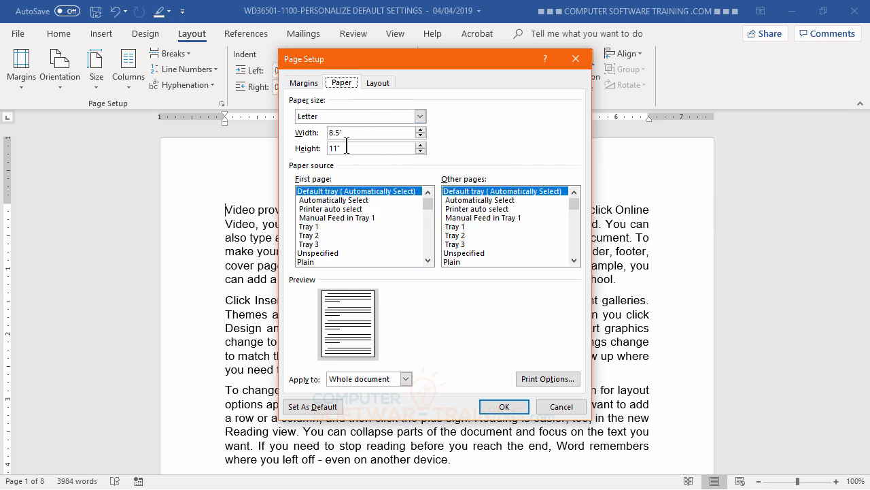
{"action": "left_click", "coordinate": [420, 116]}
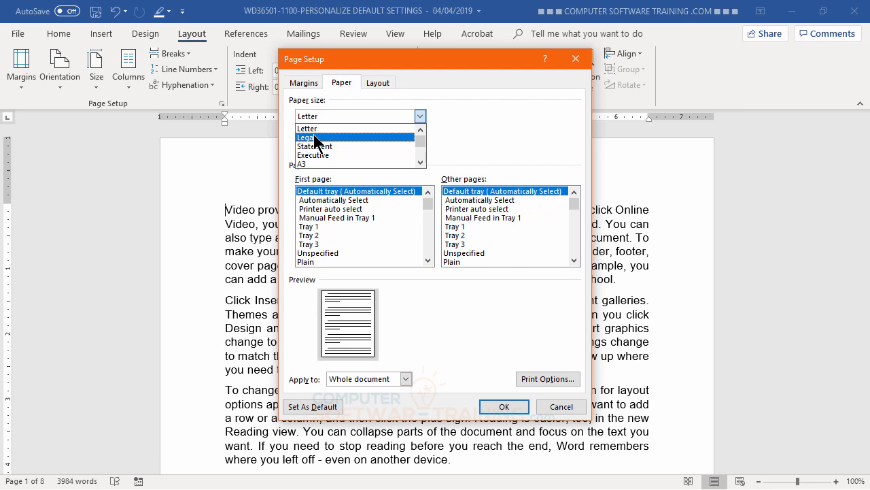
{"action": "left_click", "coordinate": [420, 165]}
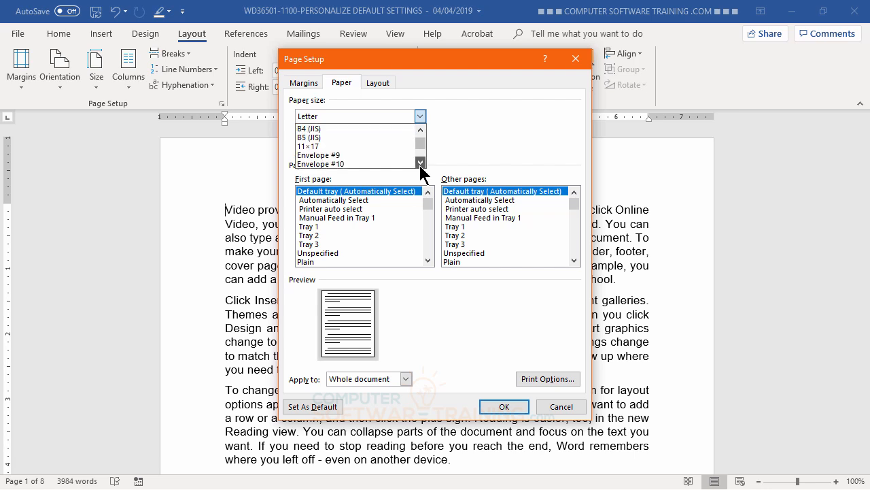
{"action": "triple_click", "coordinate": [421, 166]}
{"action": "triple_click", "coordinate": [420, 166]}
{"action": "double_click", "coordinate": [420, 165]}
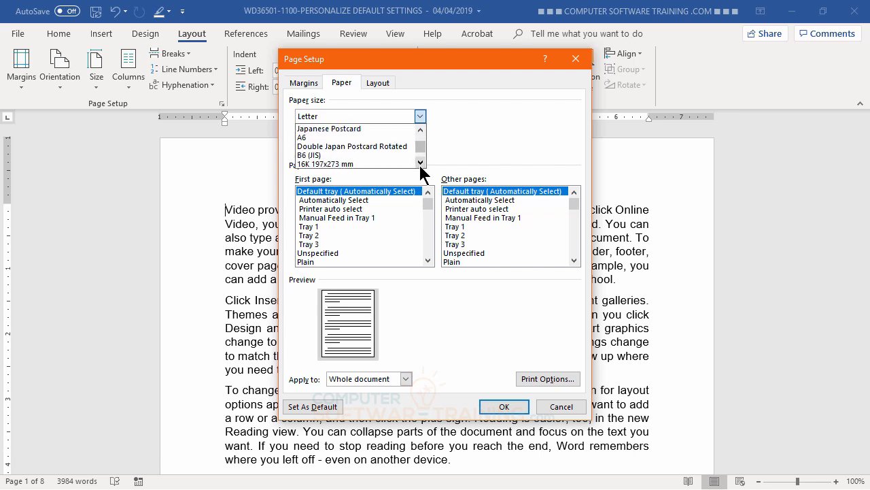
{"action": "triple_click", "coordinate": [420, 165]}
{"action": "double_click", "coordinate": [420, 165]}
{"action": "double_click", "coordinate": [420, 165]}
{"action": "double_click", "coordinate": [420, 166]}
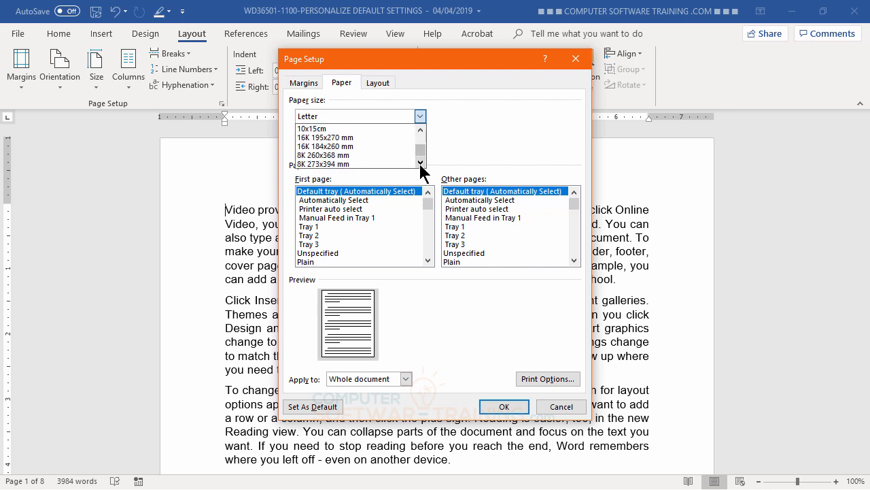
{"action": "double_click", "coordinate": [420, 165]}
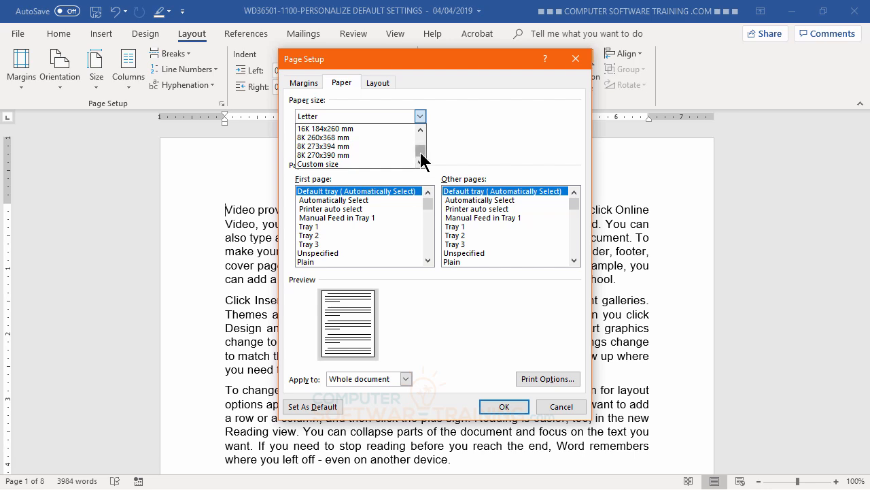
{"action": "left_click_drag", "start_coordinate": [422, 158], "coordinate": [421, 142]}
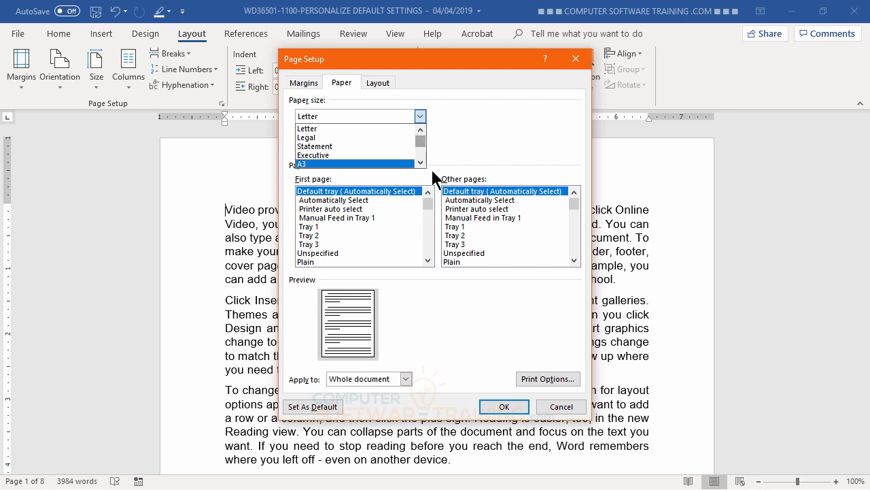
{"action": "left_click", "coordinate": [491, 130]}
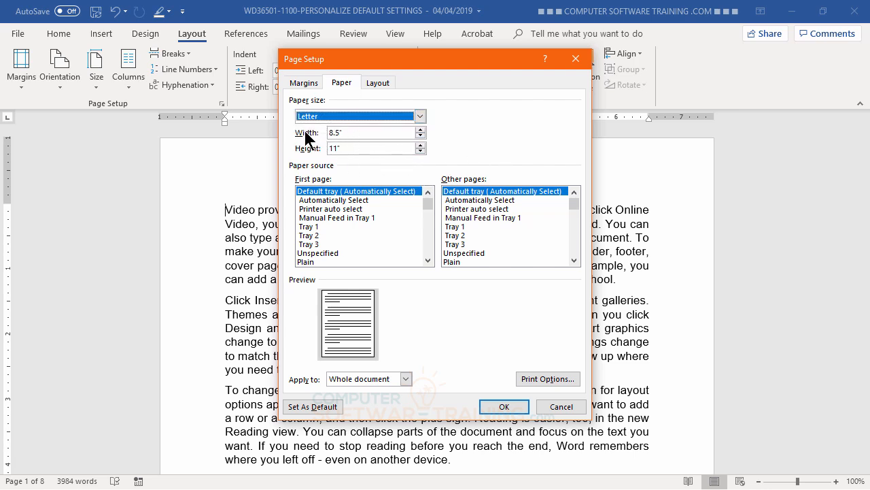
Step: Set the paper size to A4 for the whole document
{"action": "left_click", "coordinate": [421, 117]}
{"action": "left_click", "coordinate": [420, 162]}
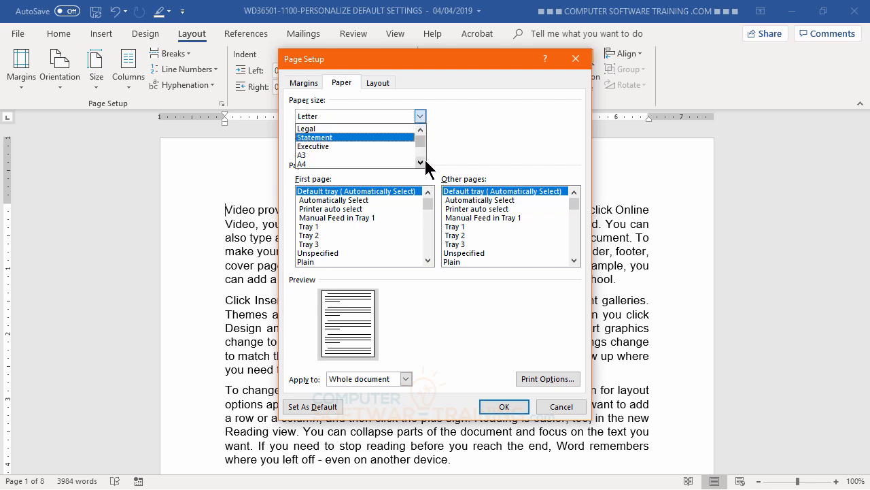
{"action": "left_click", "coordinate": [420, 162]}
{"action": "left_click", "coordinate": [420, 162]}
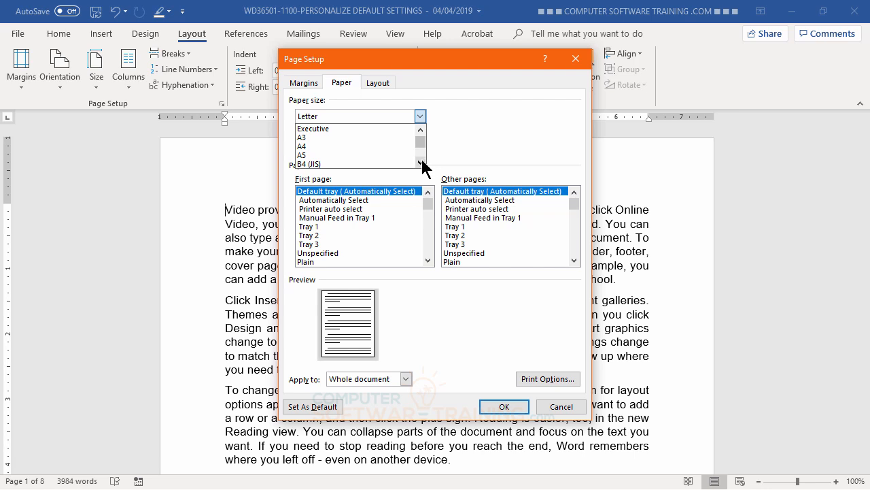
{"action": "left_click", "coordinate": [303, 146]}
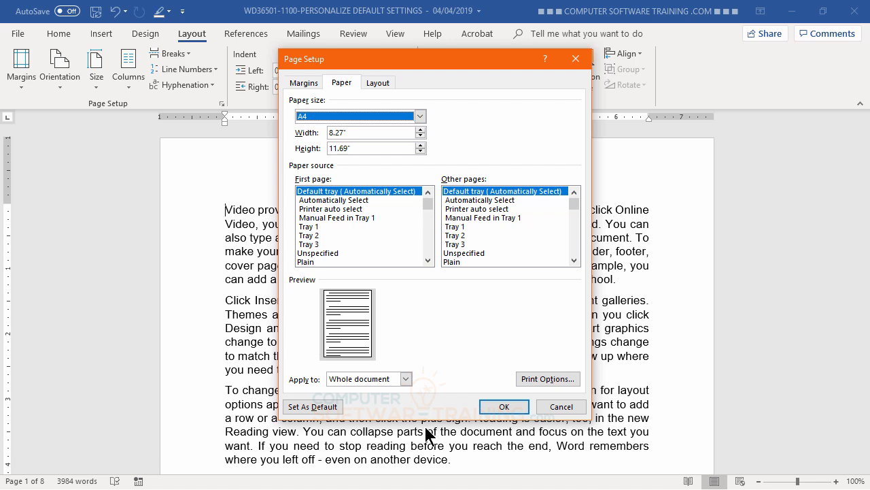
Step: Change the paper size back to Letter in the page setup
{"action": "left_click", "coordinate": [420, 116]}
{"action": "left_click", "coordinate": [421, 117]}
{"action": "left_click", "coordinate": [421, 118]}
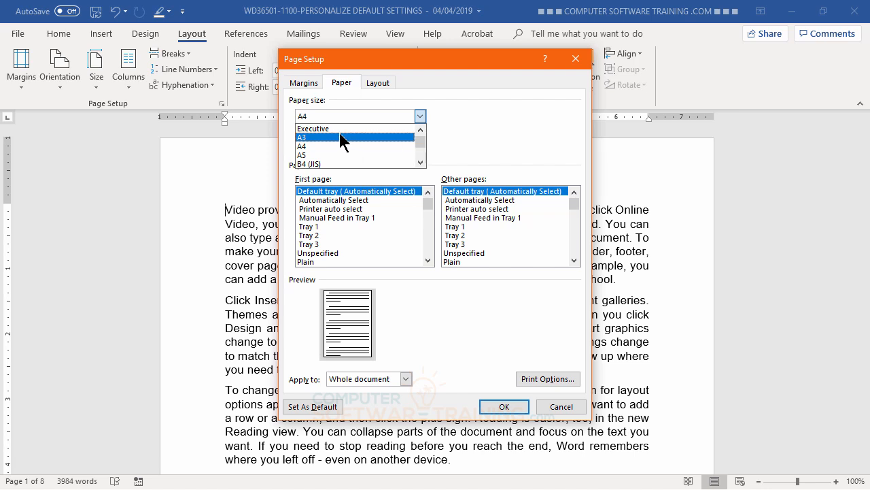
{"action": "left_click_drag", "start_coordinate": [421, 141], "coordinate": [421, 128]}
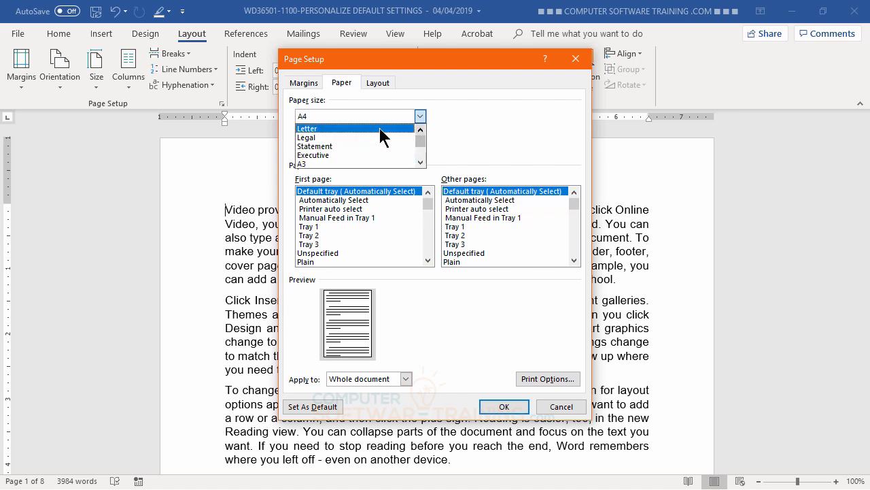
{"action": "left_click", "coordinate": [315, 130]}
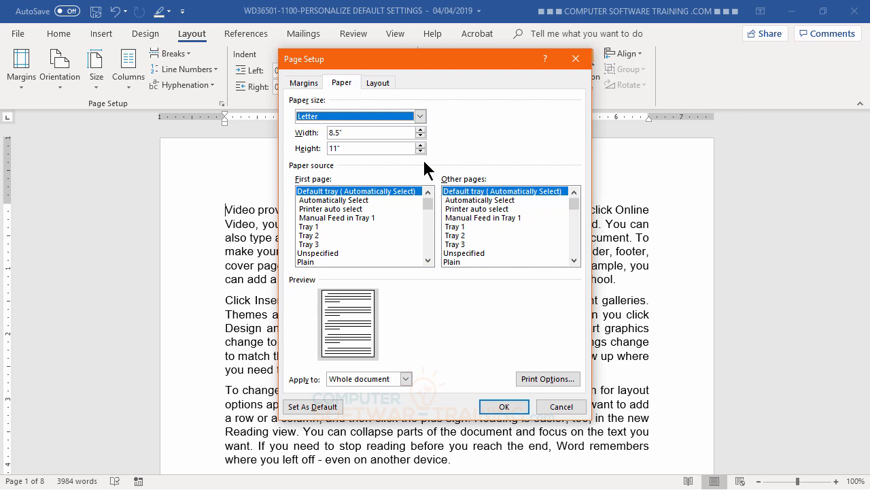
Step: Set the paper size to Legal and save the page setup as default for new documents based on the Normal template
{"action": "left_click", "coordinate": [421, 117]}
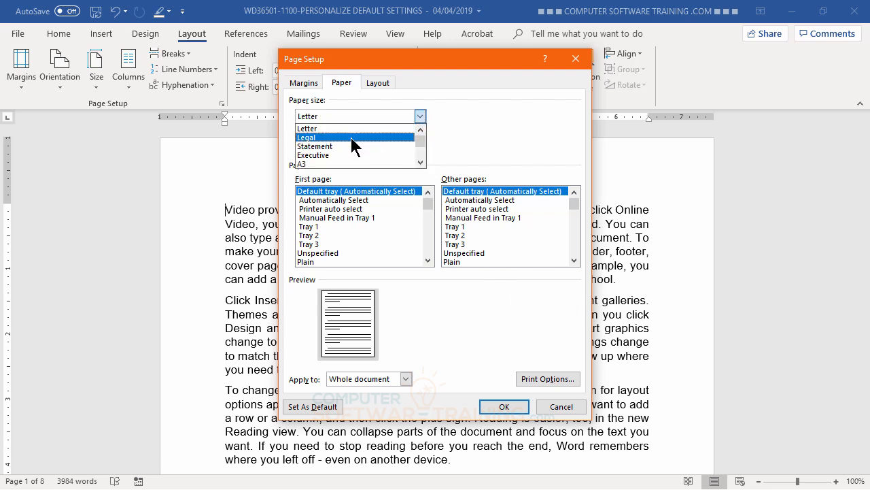
{"action": "left_click", "coordinate": [328, 138]}
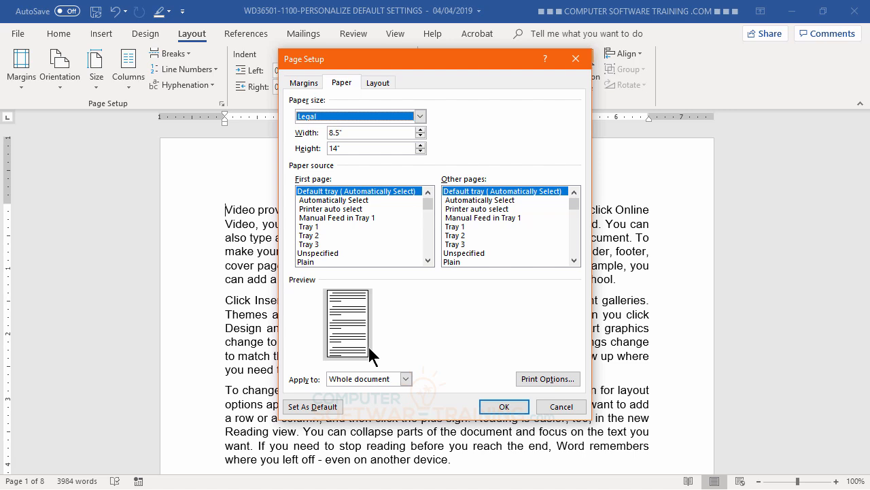
{"action": "left_click", "coordinate": [313, 406]}
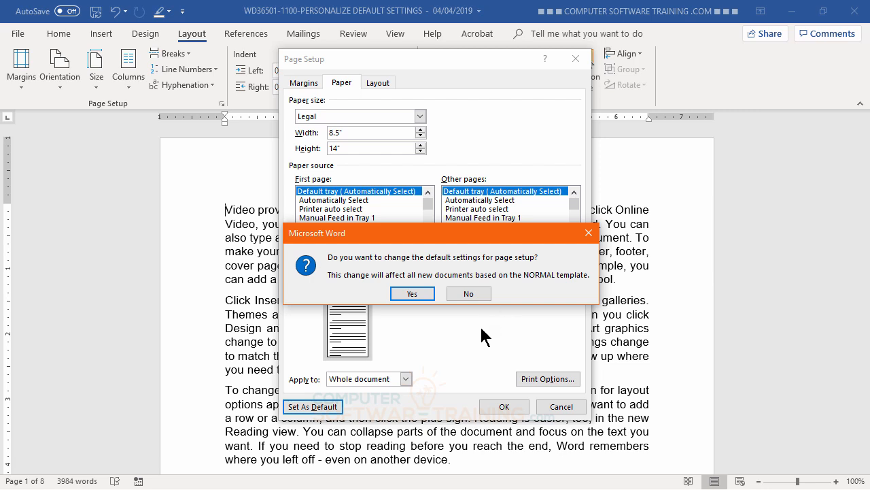
{"action": "left_click", "coordinate": [411, 294]}
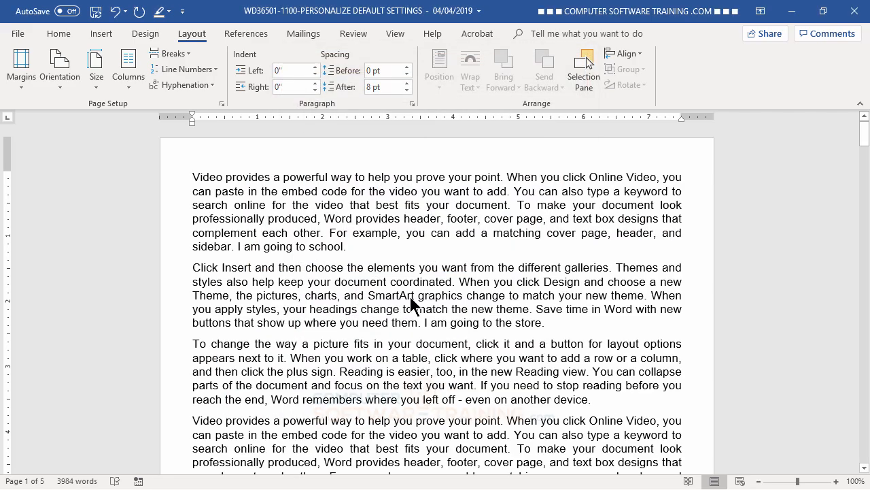
Step: Set the paper size to Letter and make this page setup the default for new documents based on the Normal template
{"action": "scroll", "coordinate": [523, 301], "scroll_direction": "down", "scroll_amount": 3}
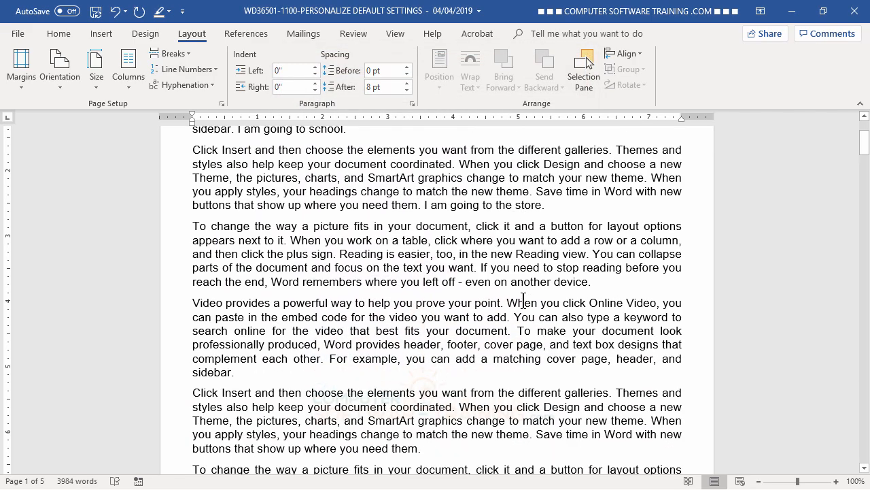
{"action": "scroll", "coordinate": [523, 301], "scroll_direction": "down", "scroll_amount": 12}
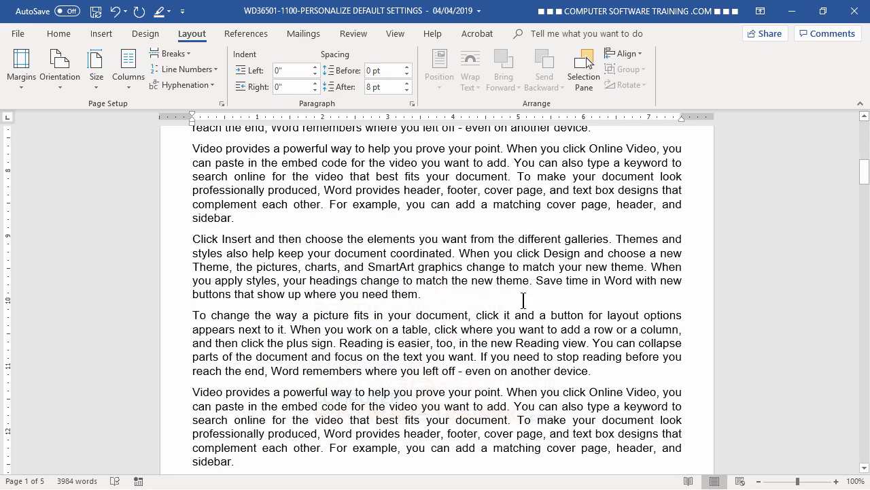
{"action": "scroll", "coordinate": [522, 301], "scroll_direction": "down", "scroll_amount": 3}
{"action": "scroll", "coordinate": [523, 301], "scroll_direction": "up", "scroll_amount": 10}
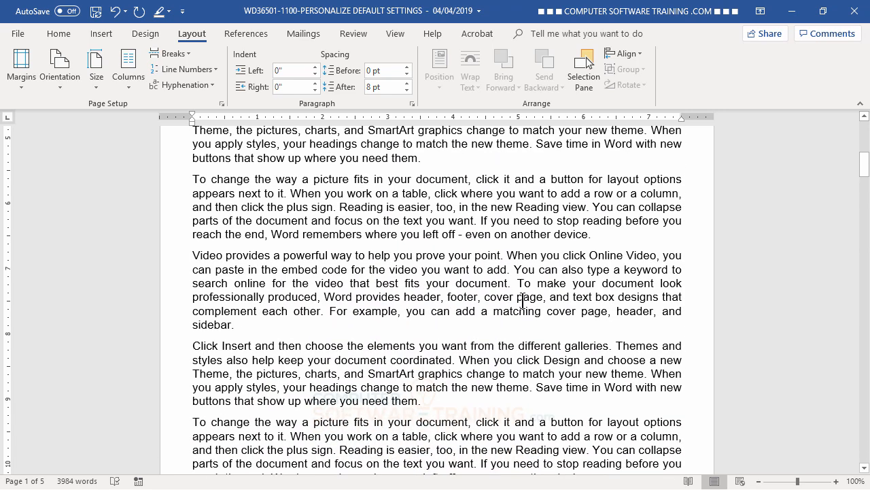
{"action": "scroll", "coordinate": [523, 301], "scroll_direction": "up", "scroll_amount": 11}
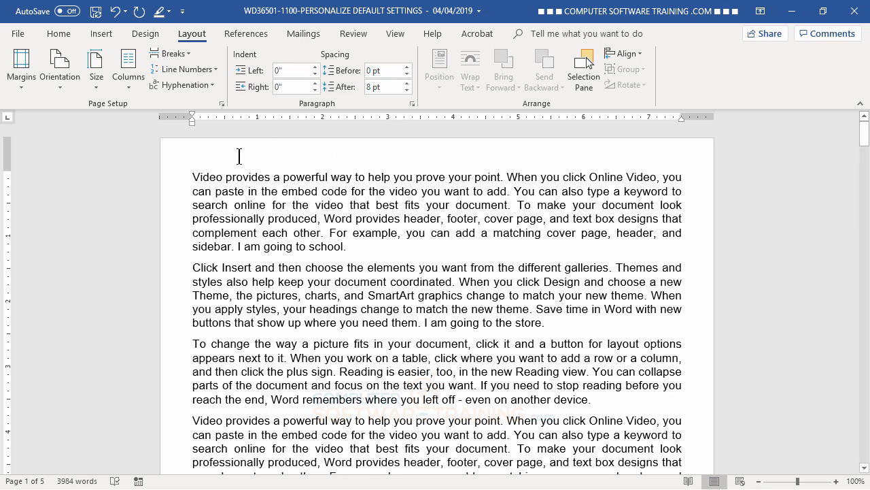
{"action": "left_click", "coordinate": [222, 104]}
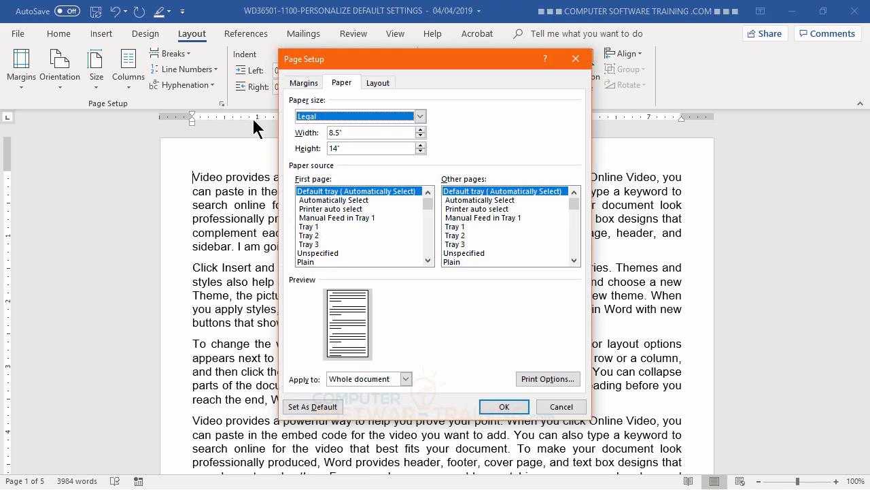
{"action": "left_click", "coordinate": [419, 117]}
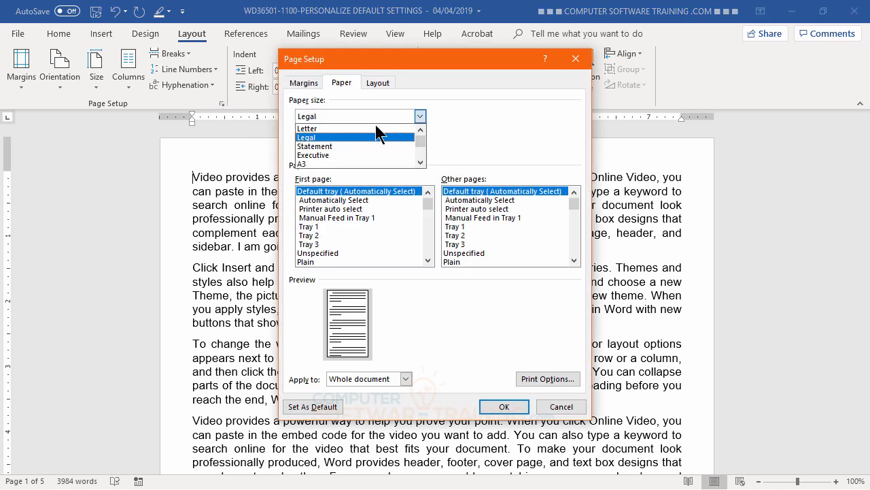
{"action": "left_click", "coordinate": [325, 129]}
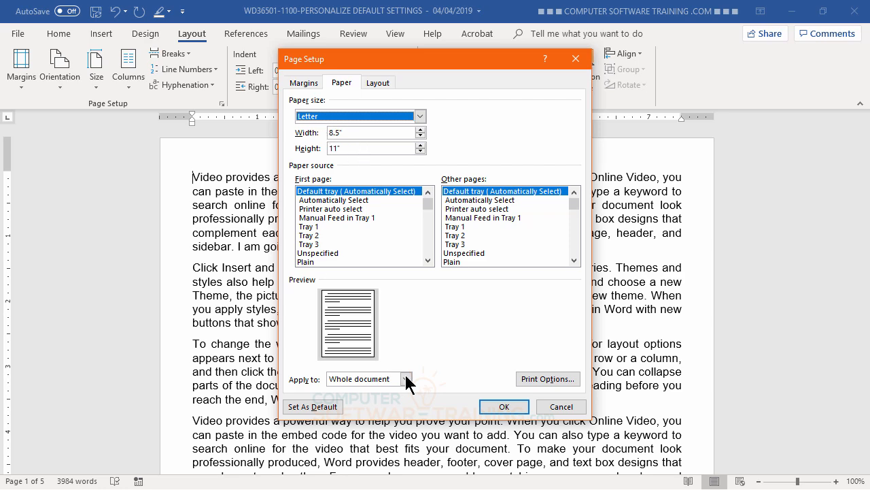
{"action": "left_click", "coordinate": [304, 406]}
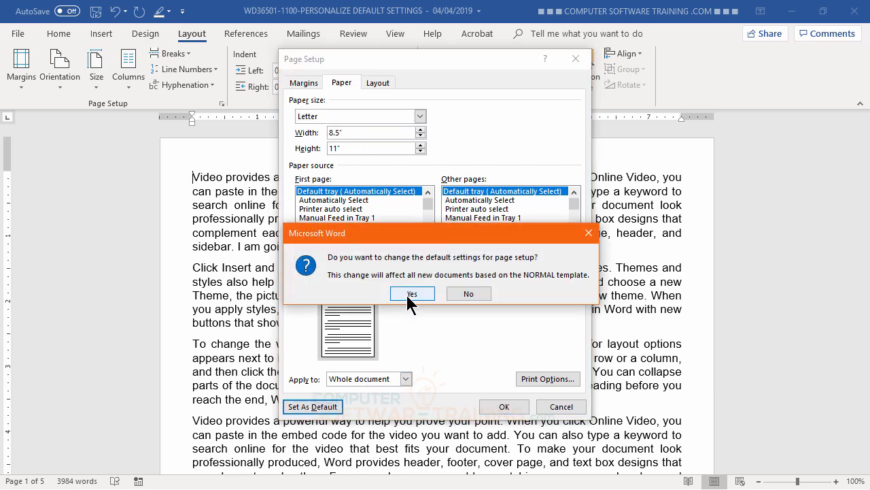
{"action": "left_click", "coordinate": [410, 294]}
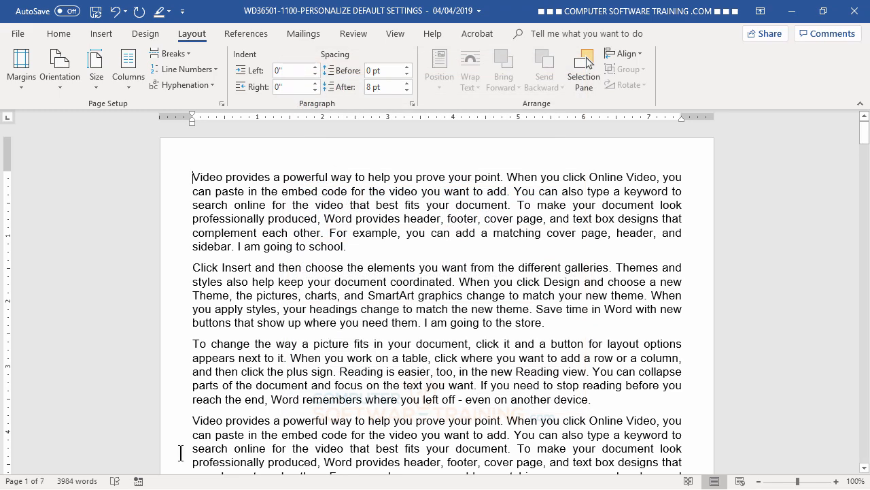
{"action": "scroll", "coordinate": [533, 322], "scroll_direction": "down", "scroll_amount": 3}
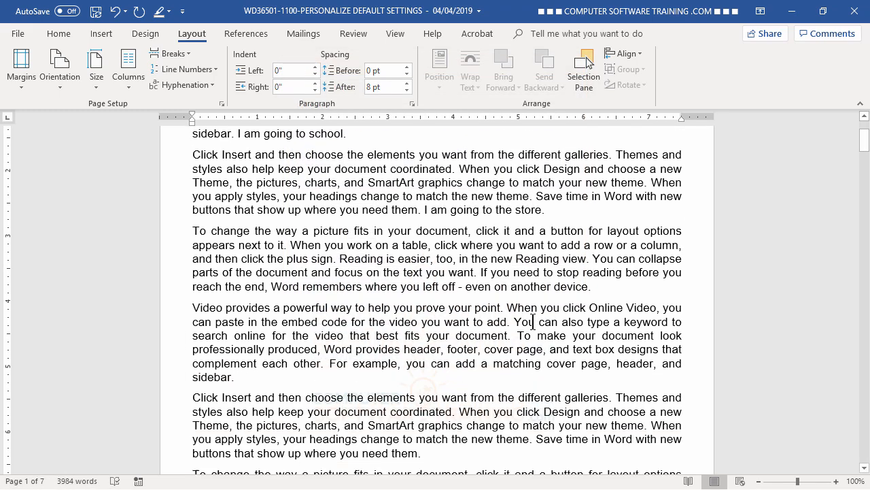
{"action": "scroll", "coordinate": [533, 322], "scroll_direction": "down", "scroll_amount": 8}
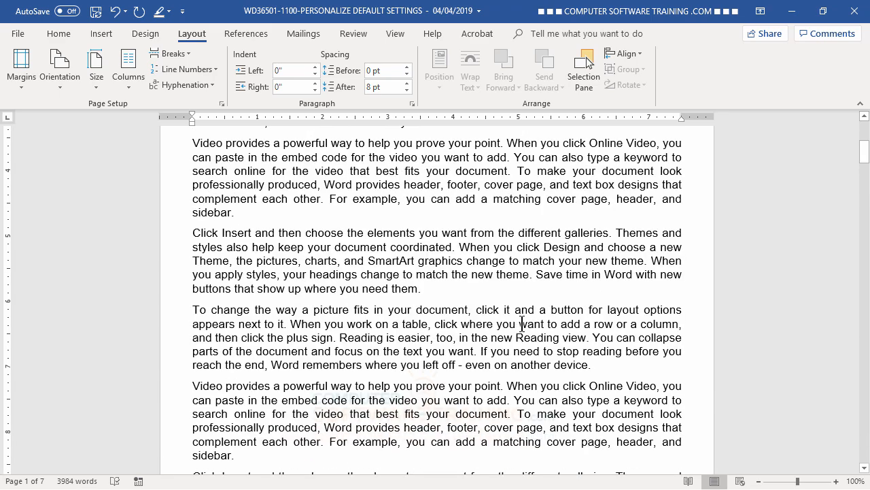
{"action": "scroll", "coordinate": [522, 324], "scroll_direction": "up", "scroll_amount": 7}
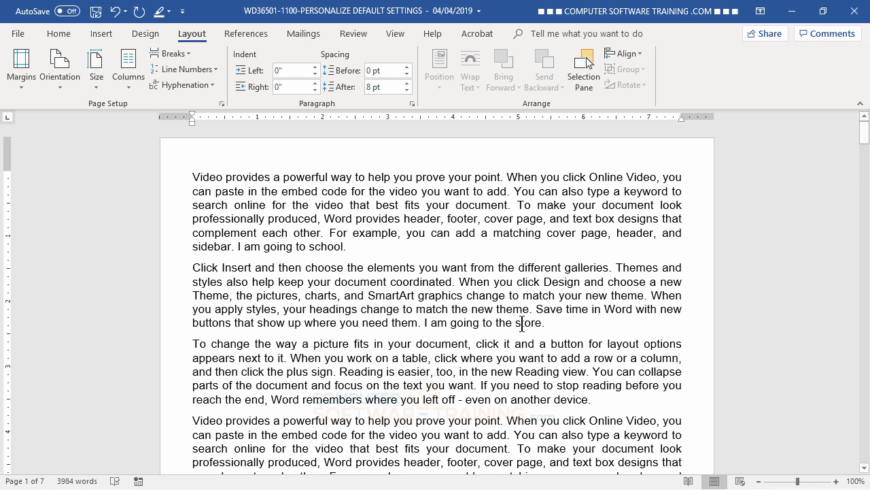
{"action": "scroll", "coordinate": [520, 311], "scroll_direction": "down", "scroll_amount": 2}
{"action": "scroll", "coordinate": [520, 310], "scroll_direction": "up", "scroll_amount": 2}
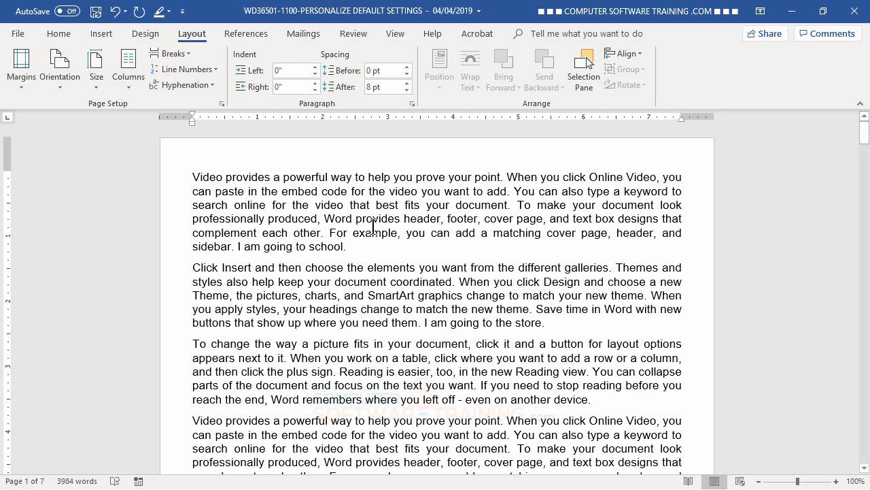
Step: Try Tray 3 as the first-page paper source and Tray 1 for other pages in the page setup, and discard the changes
{"action": "left_click", "coordinate": [222, 102]}
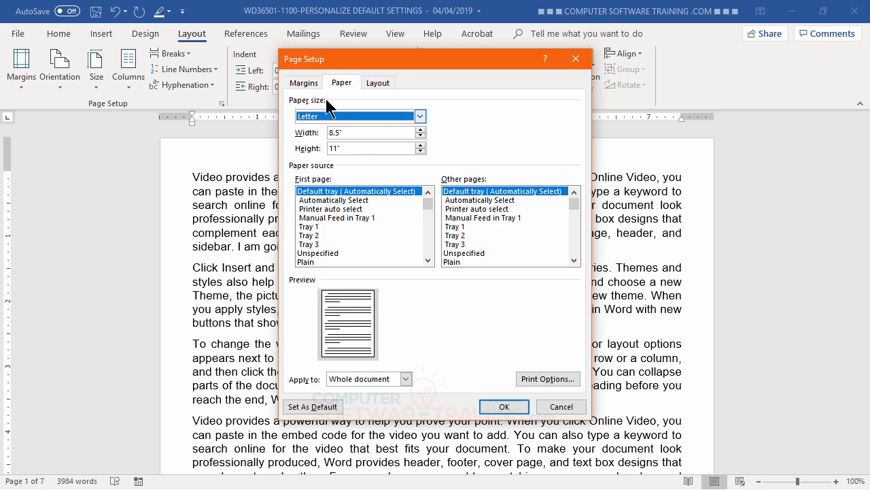
{"action": "left_click", "coordinate": [345, 84]}
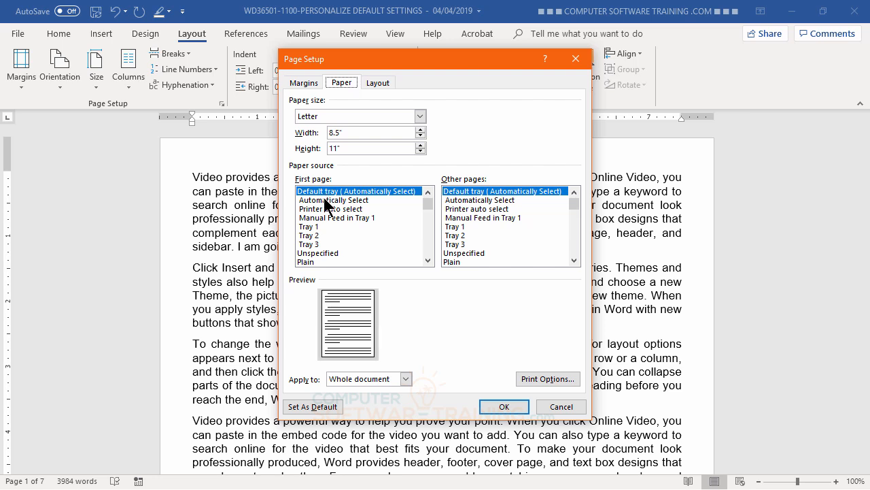
{"action": "left_click", "coordinate": [311, 245]}
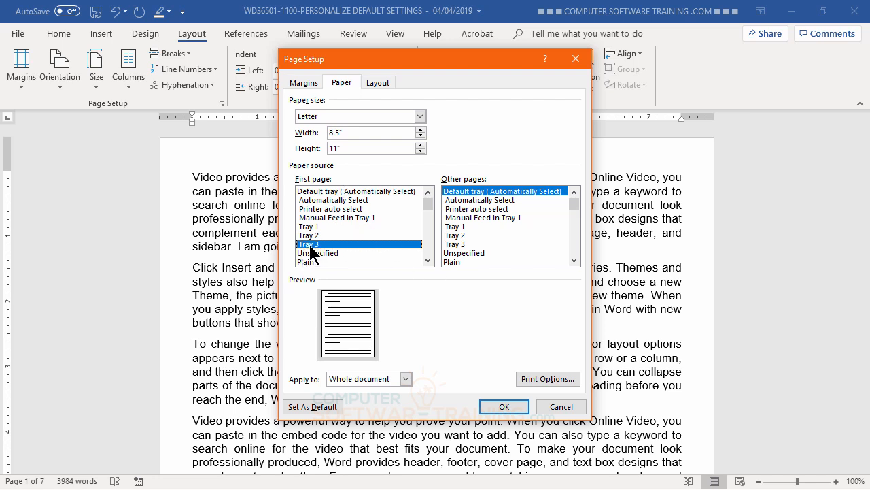
{"action": "left_click", "coordinate": [455, 229]}
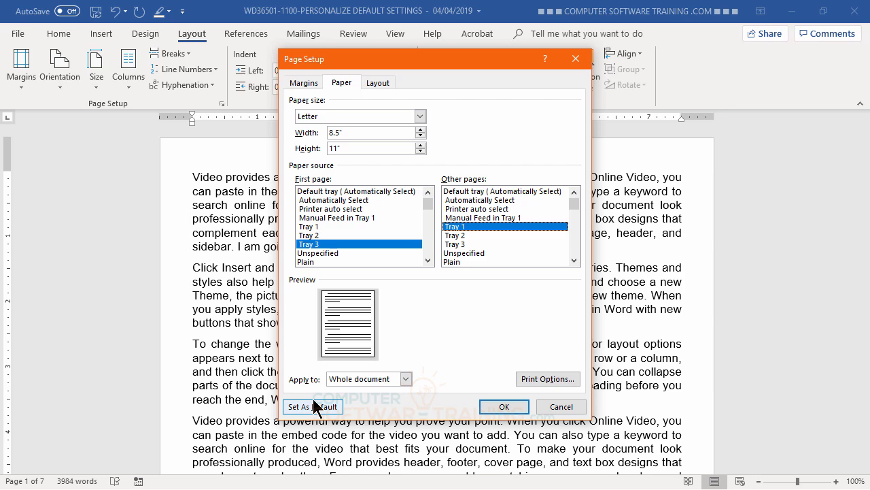
{"action": "left_click", "coordinate": [561, 406]}
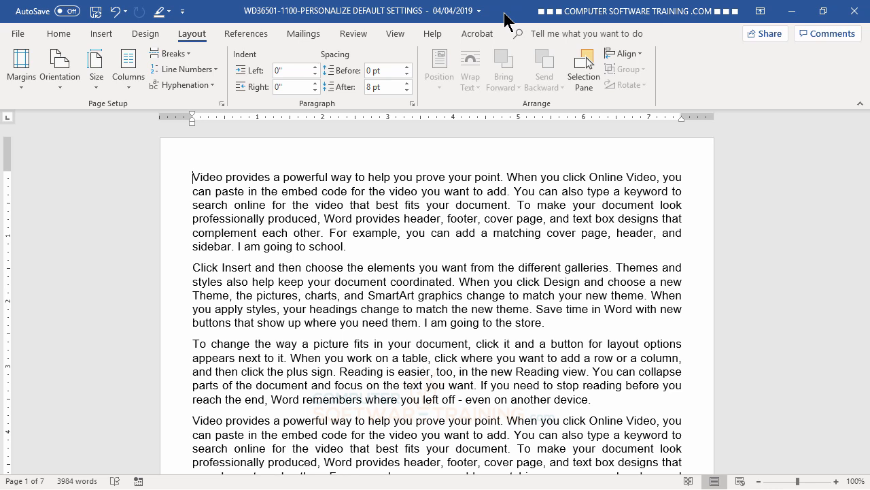
Step: Open the Word options and review the General settings for the user interface and personalizing the Office copy
{"action": "left_click", "coordinate": [19, 34]}
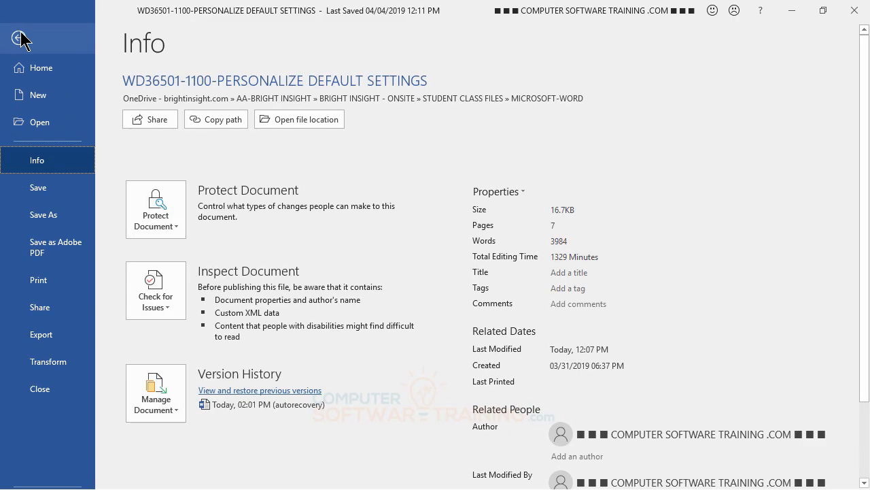
{"action": "scroll", "coordinate": [187, 306], "scroll_direction": "down", "scroll_amount": 2}
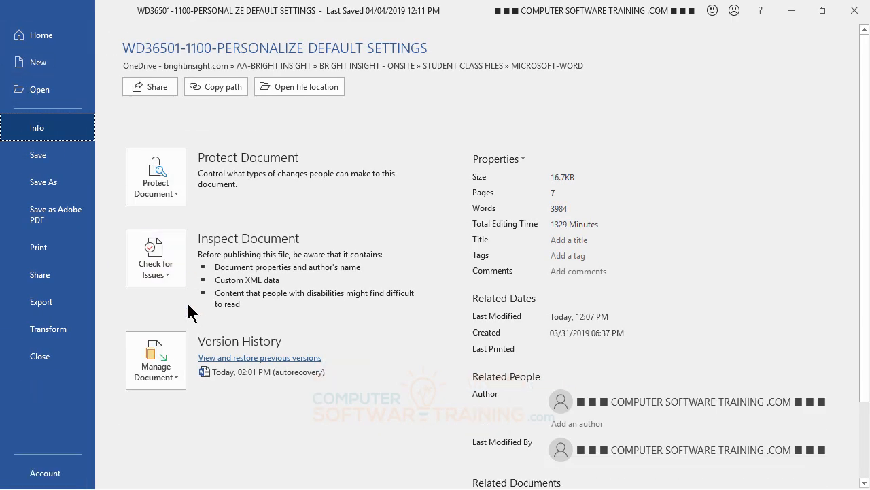
{"action": "scroll", "coordinate": [188, 313], "scroll_direction": "down", "scroll_amount": 1}
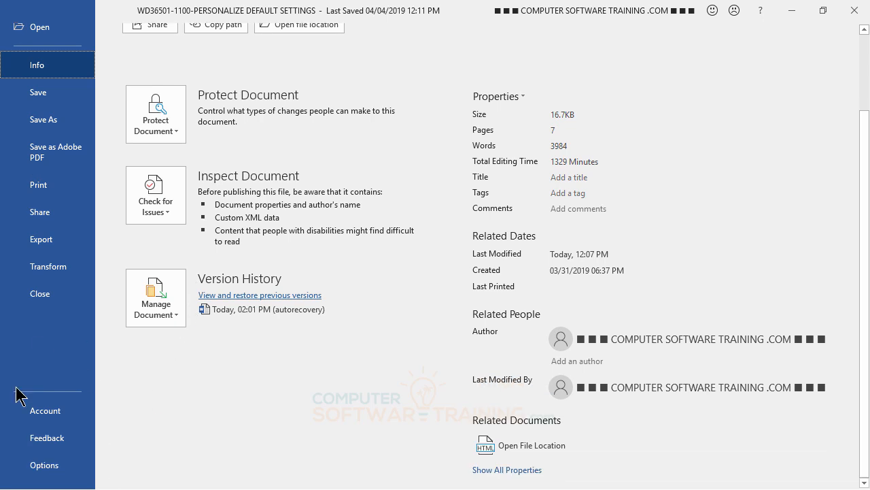
{"action": "left_click", "coordinate": [39, 465]}
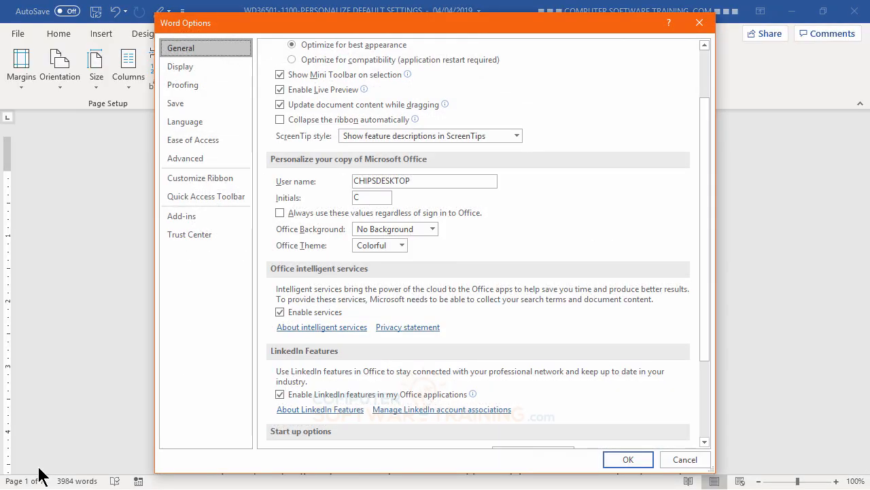
{"action": "scroll", "coordinate": [431, 268], "scroll_direction": "up", "scroll_amount": 3}
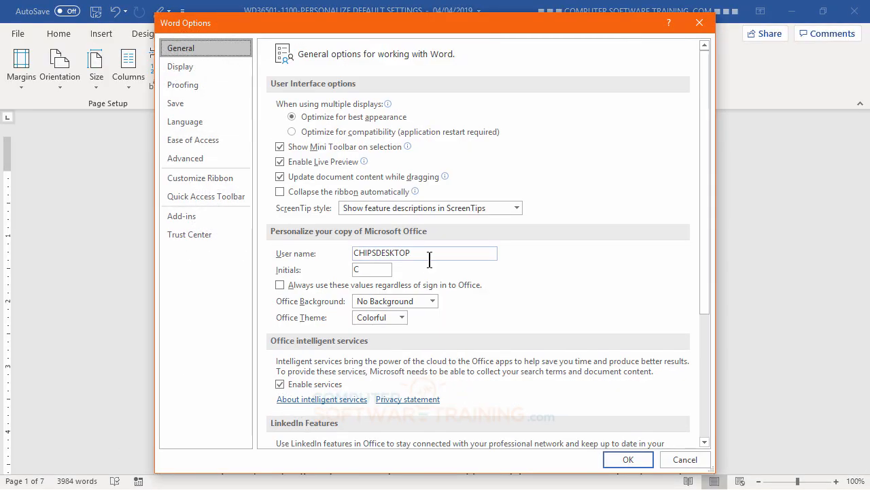
Step: Try browsing to the Extras folder on My Passport (F:) as the default local file location for saving, and cancel the folder selection
{"action": "left_click", "coordinate": [180, 106]}
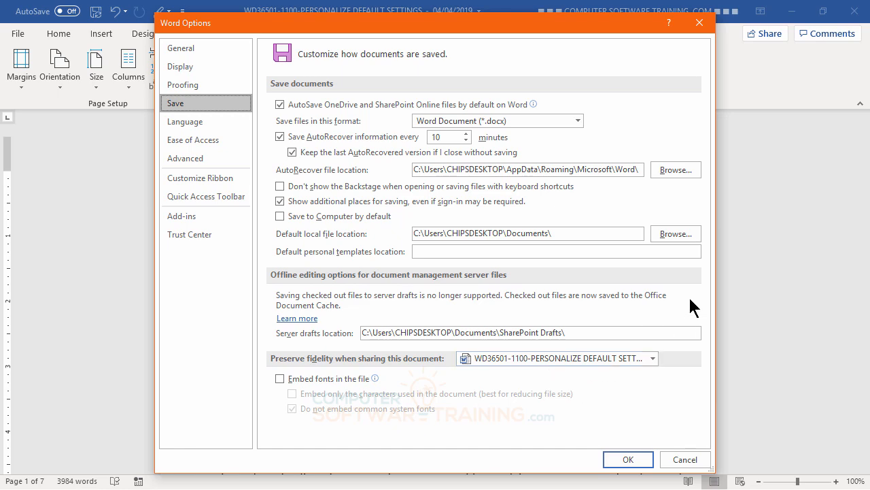
{"action": "left_click", "coordinate": [671, 235]}
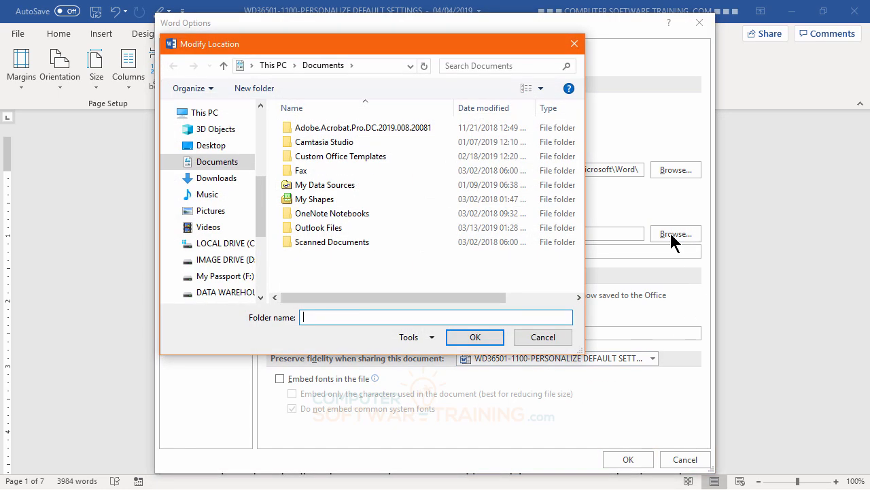
{"action": "left_click", "coordinate": [226, 276]}
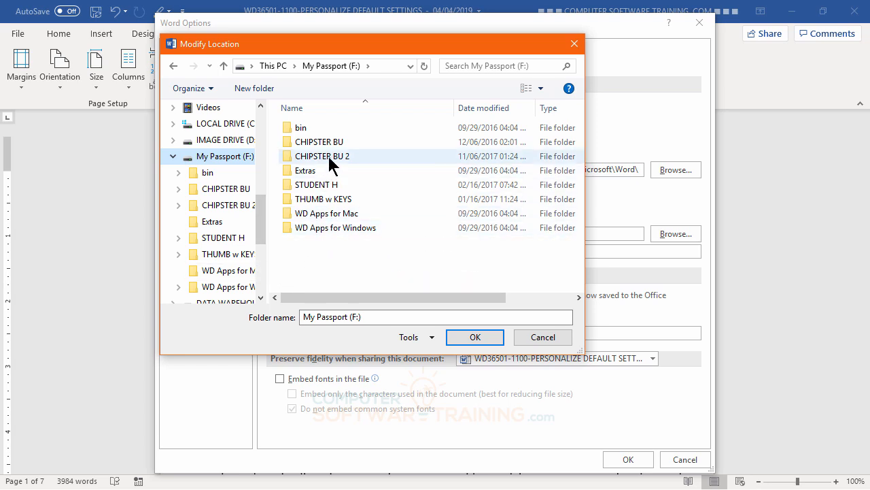
{"action": "left_click", "coordinate": [290, 170]}
{"action": "double_click", "coordinate": [289, 170]}
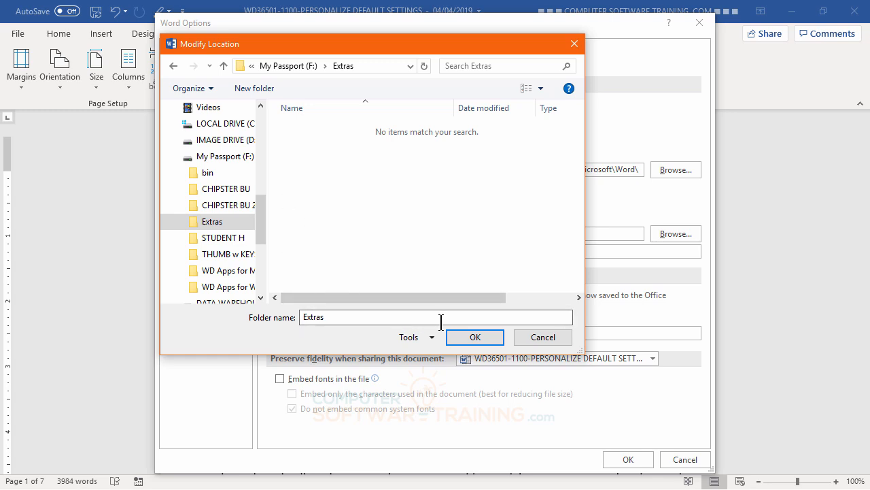
{"action": "left_click", "coordinate": [543, 338]}
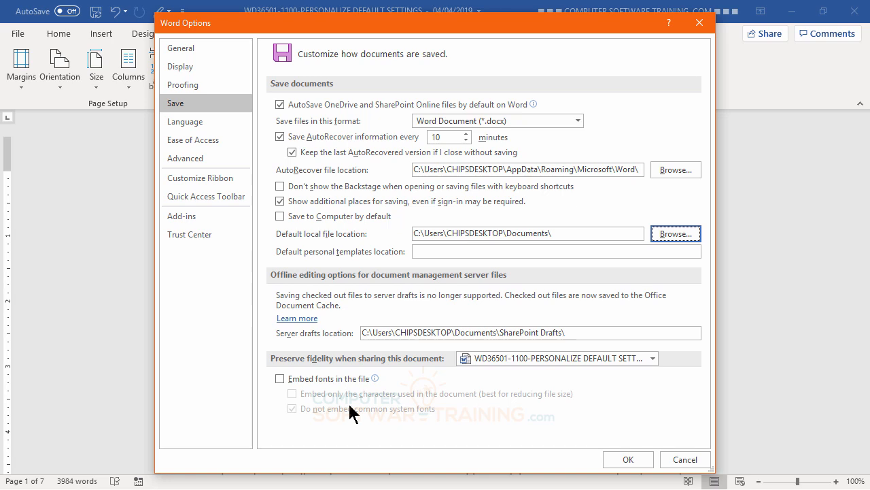
Step: Try embedding fonts in the file for this document, and discard the changes to the Word options
{"action": "left_click", "coordinate": [277, 379]}
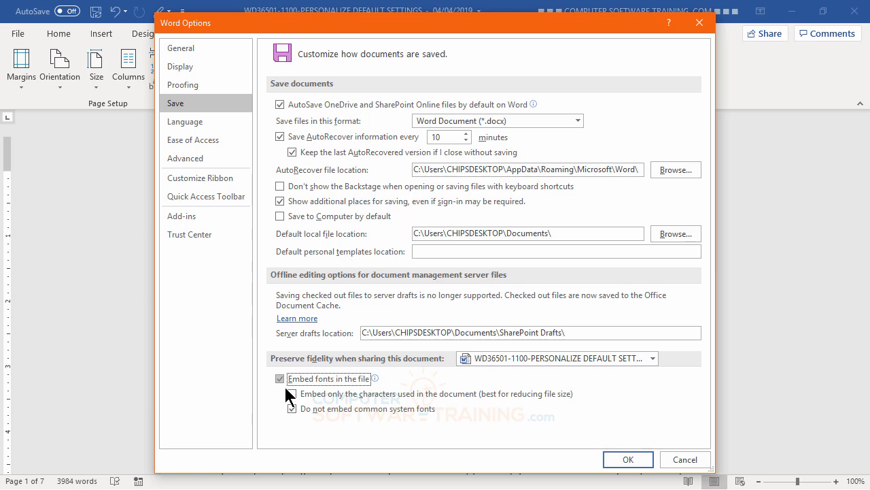
{"action": "left_click", "coordinate": [682, 460]}
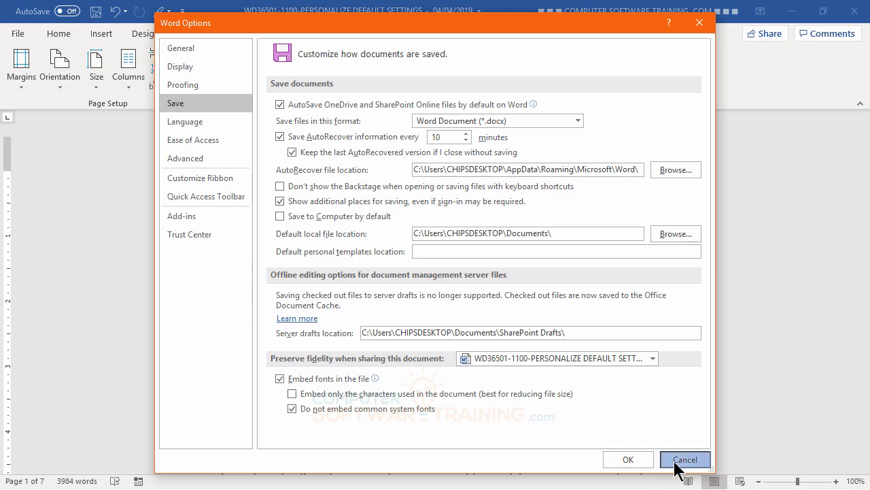